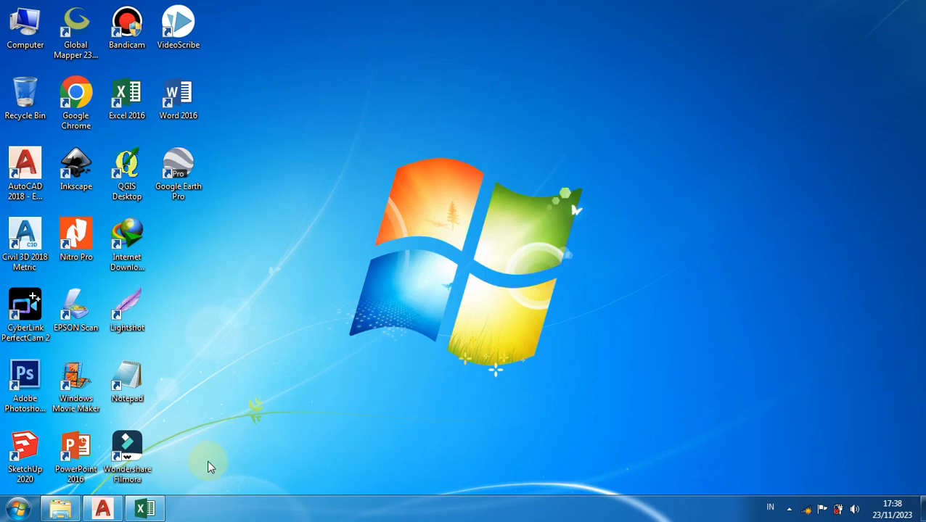
Switch to the Data Koordinat workbook in Excel and look over the P1 to P19 coordinate table and the empty columns beside it.
click(152, 511)
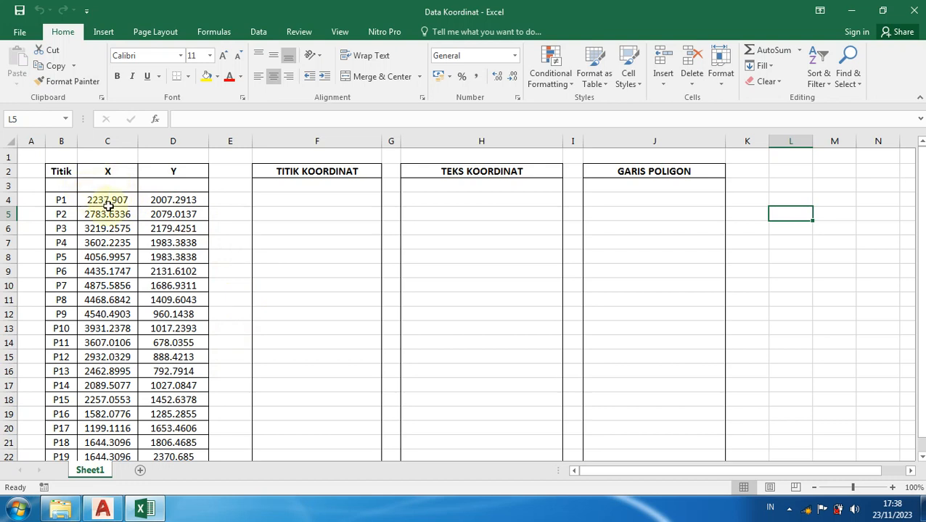
scroll(79, 204, down, 1)
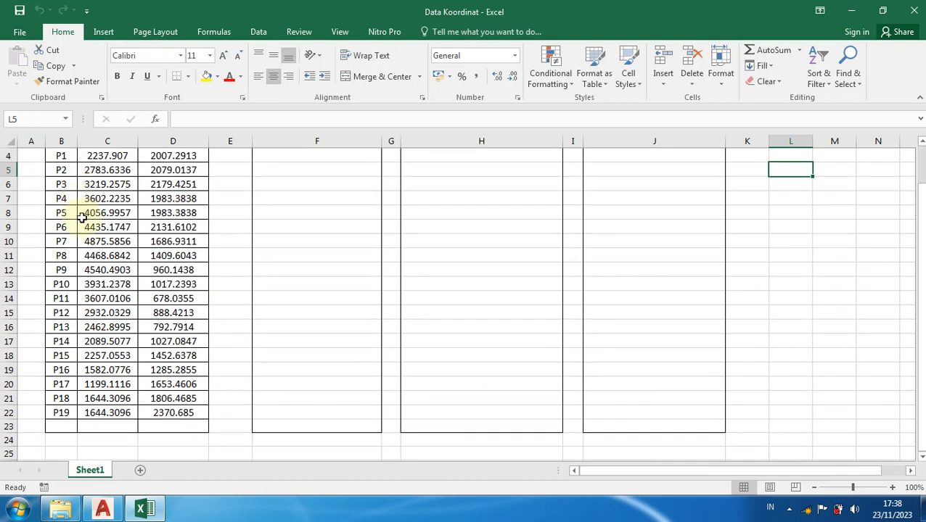
scroll(93, 328, up, 1)
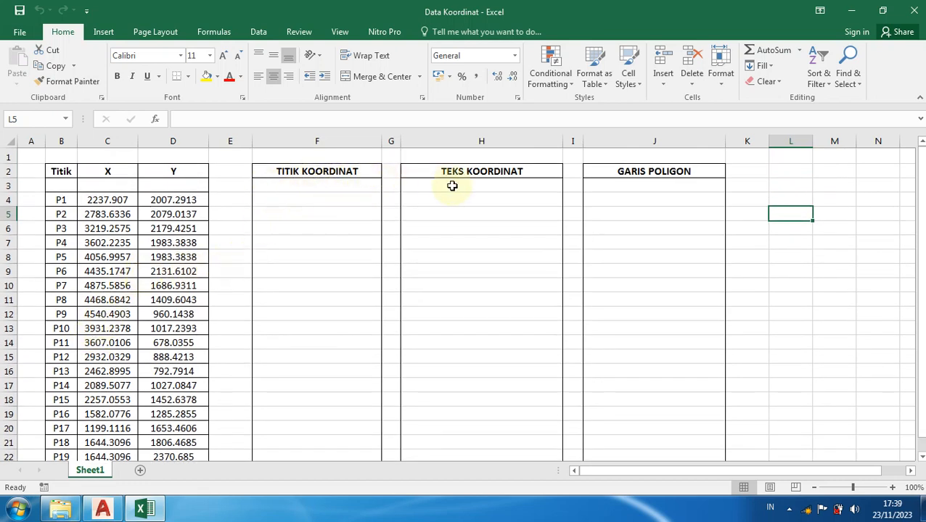
scroll(535, 205, down, 1)
scroll(536, 206, down, 1)
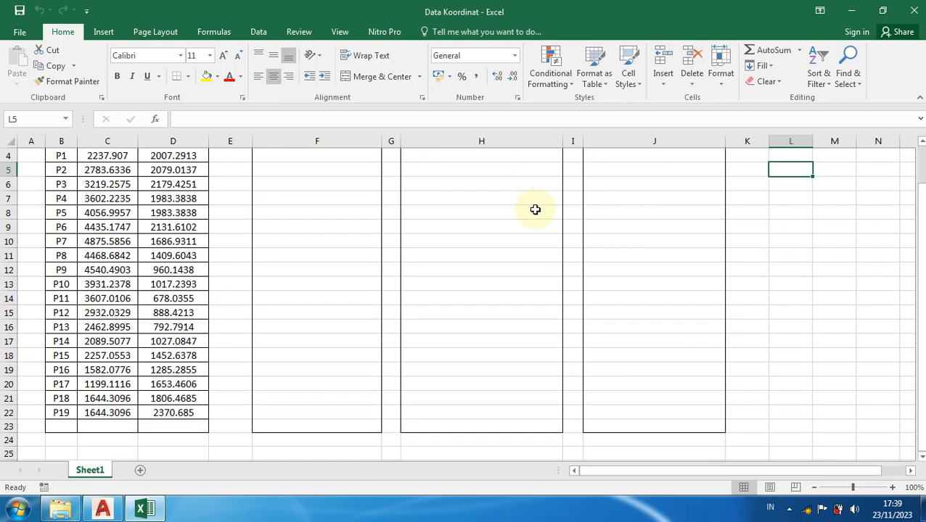
scroll(534, 207, up, 2)
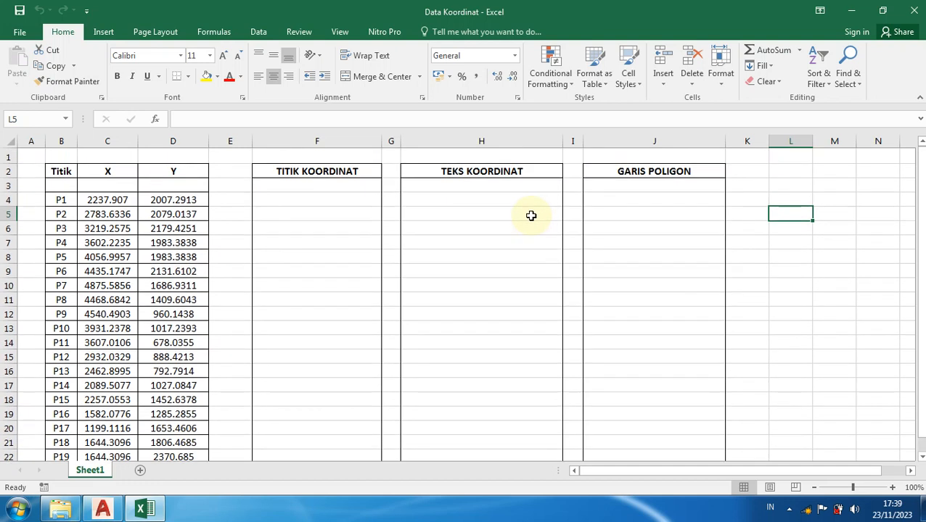
Start the TITIK KOORDINAT formula in cell F4 with ="point"&" "&ROUNDUP(C4;4), referencing the X coordinate of P1.
click(293, 201)
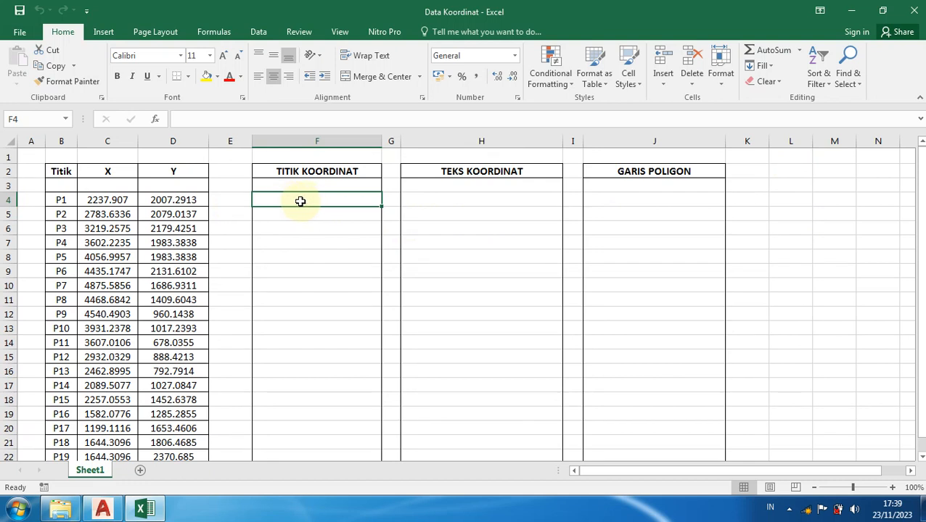
text(=)
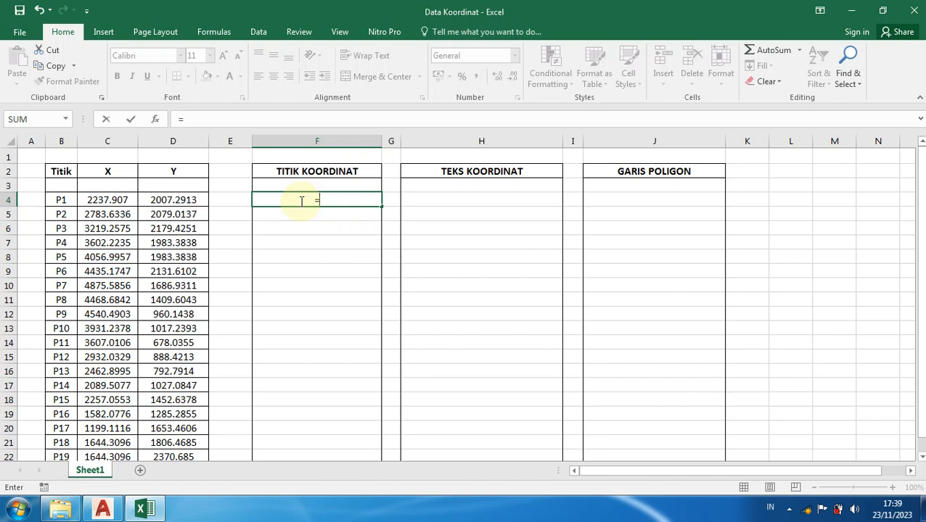
text("point)
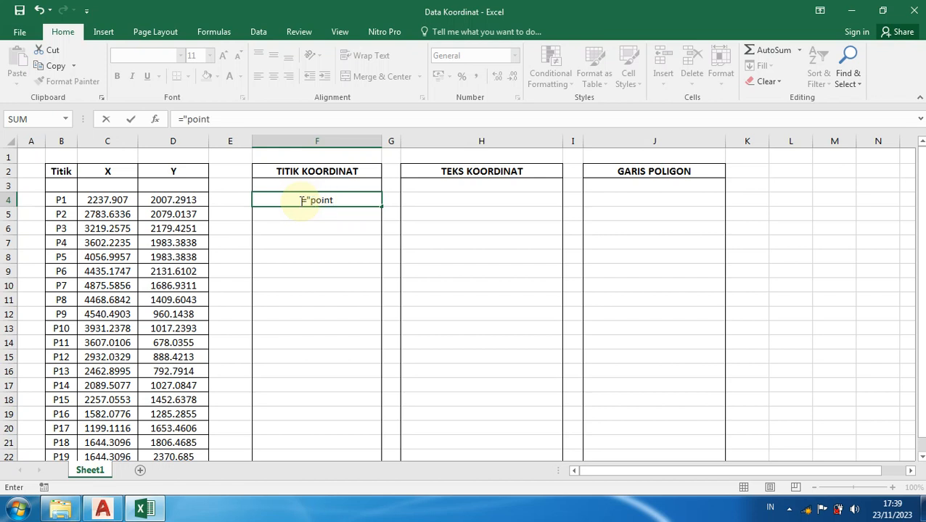
text(")
text(&" "&)
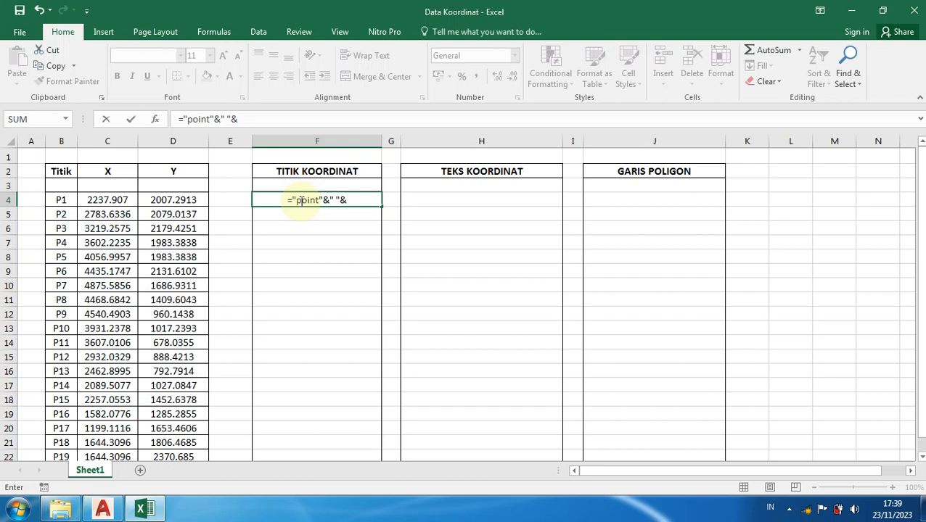
text(ro)
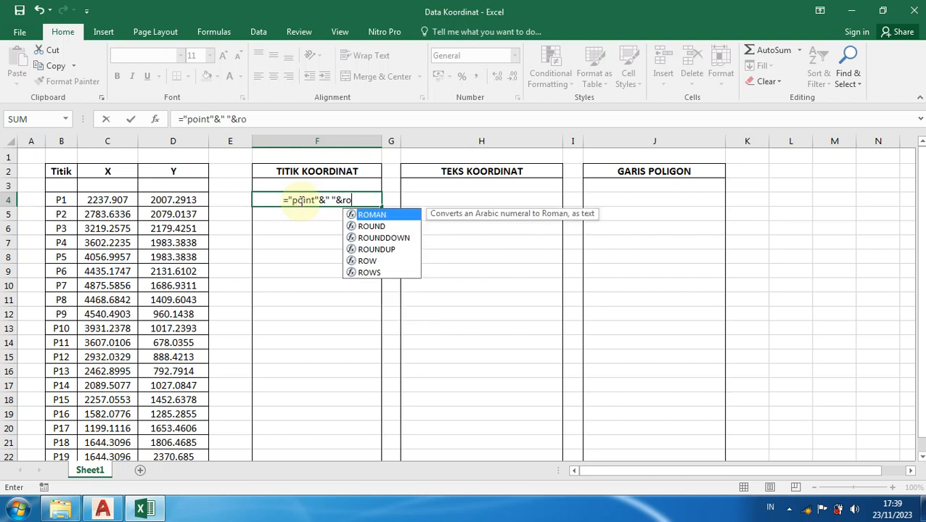
double_click(378, 251)
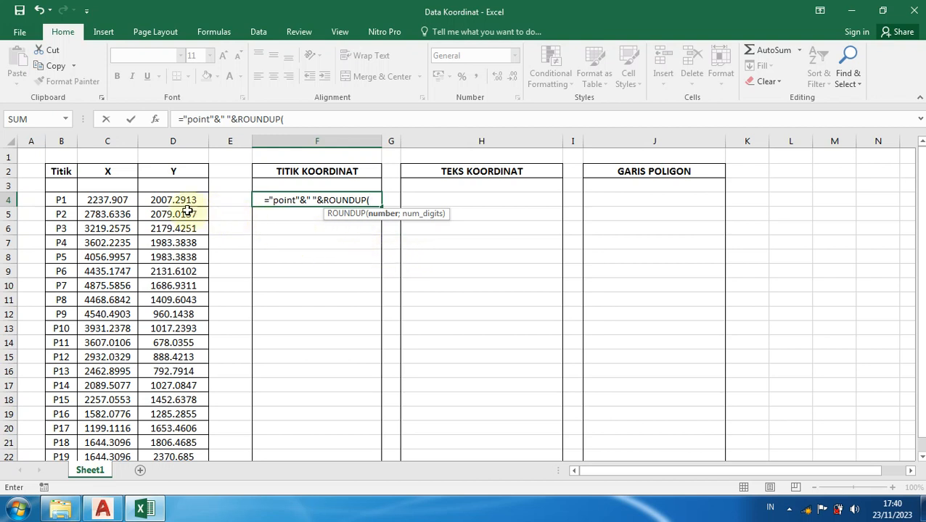
click(121, 202)
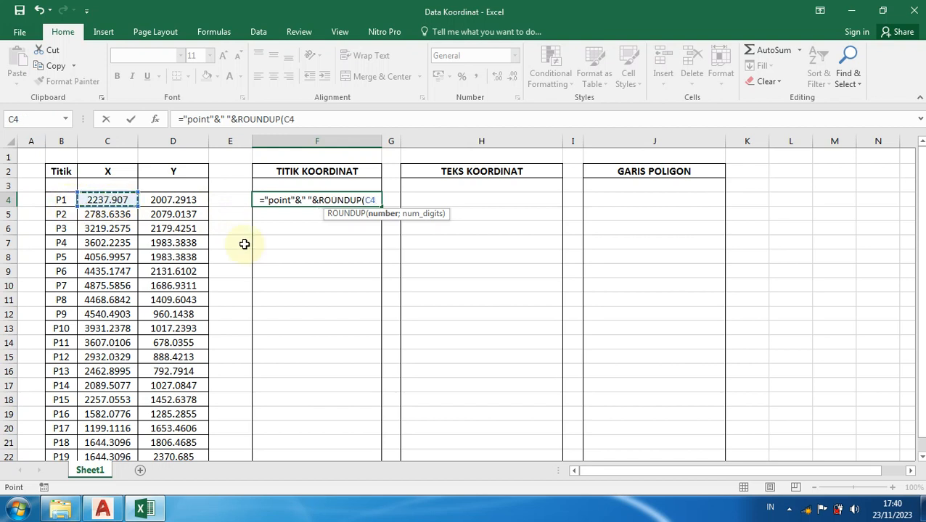
text(;)
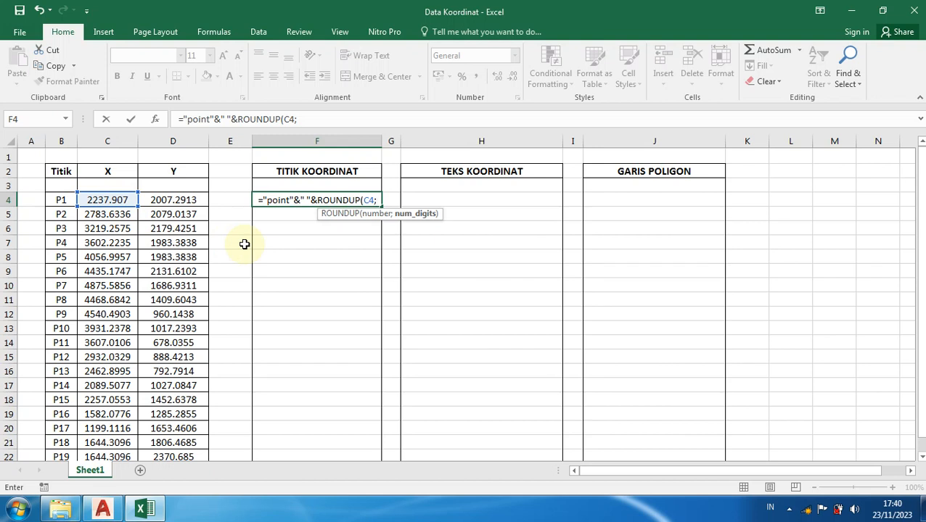
text(4)
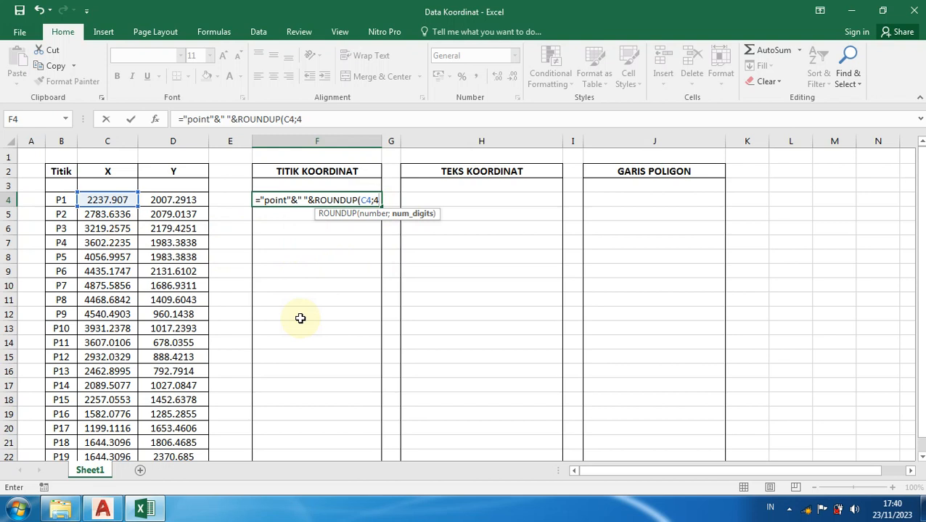
text())
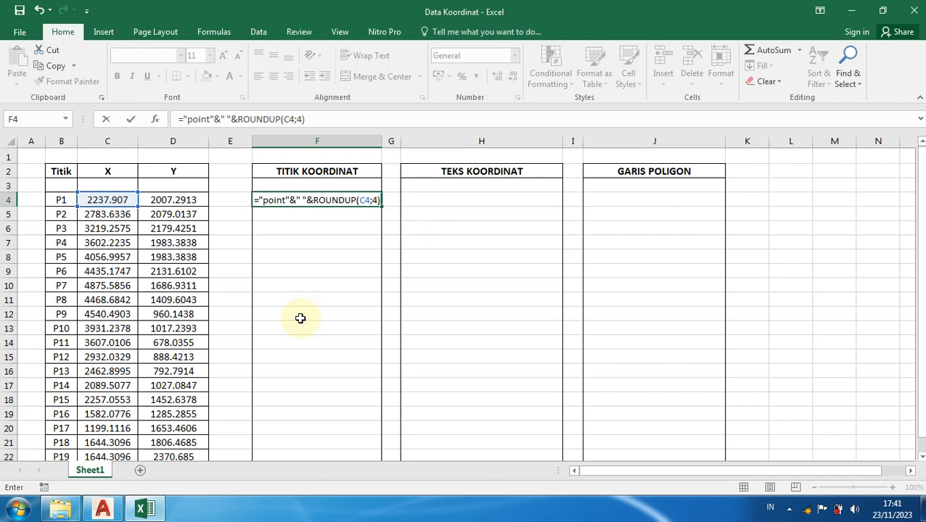
Complete the F4 formula by appending &","&ROUNDUP(D4;4) for the Y coordinate of P1, and check the entered formula.
text(&)
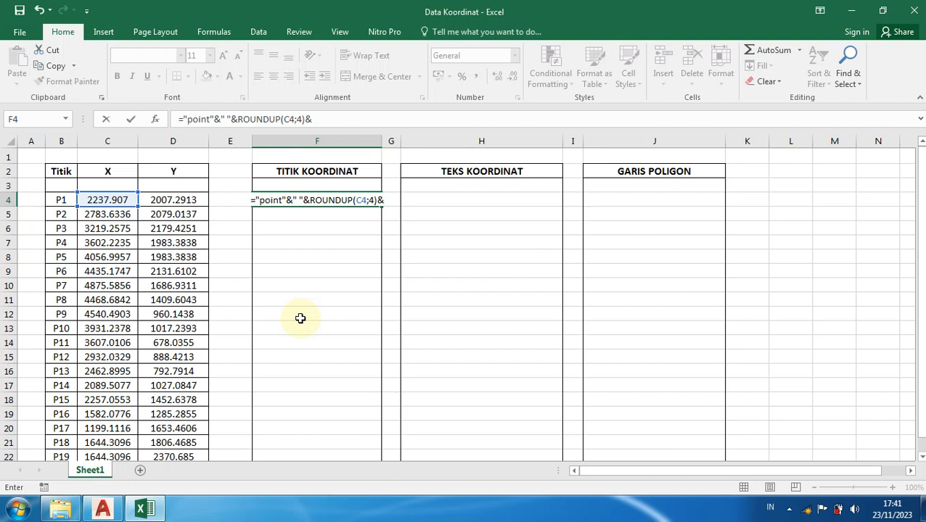
text(")
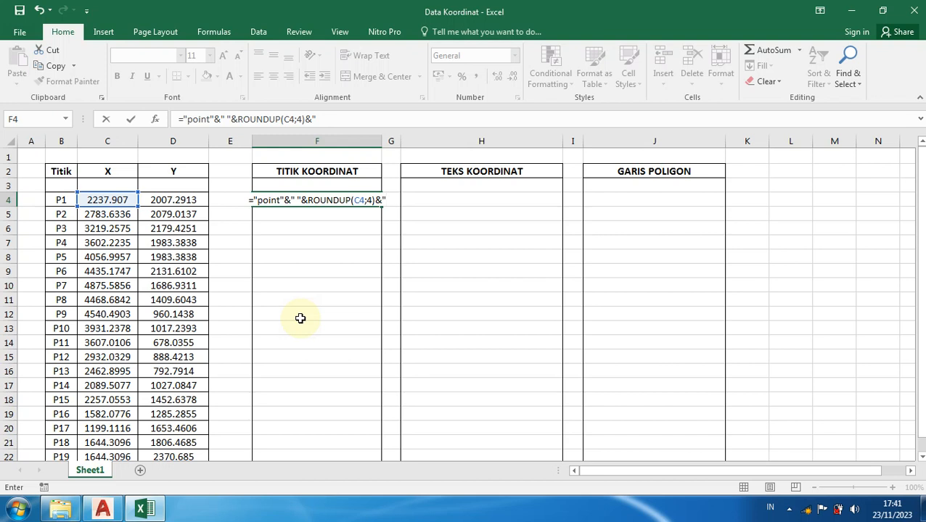
text(,")
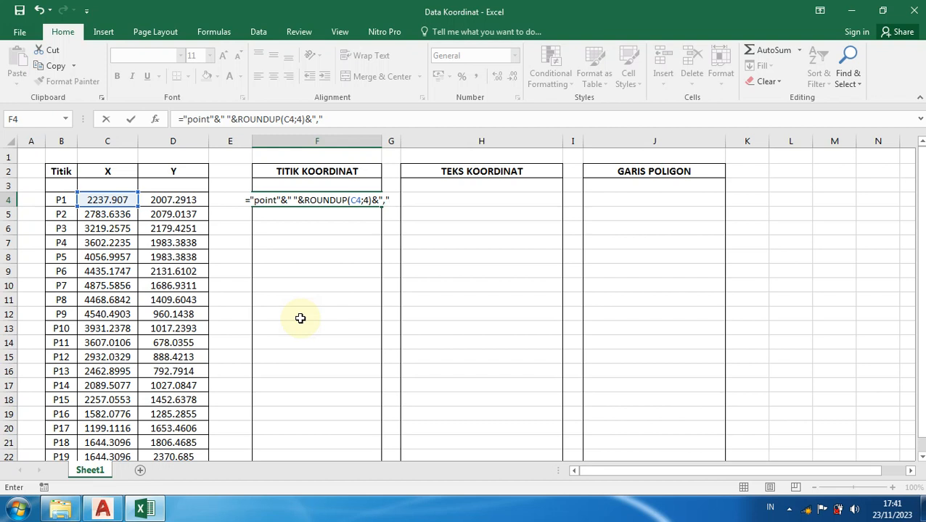
text(&)
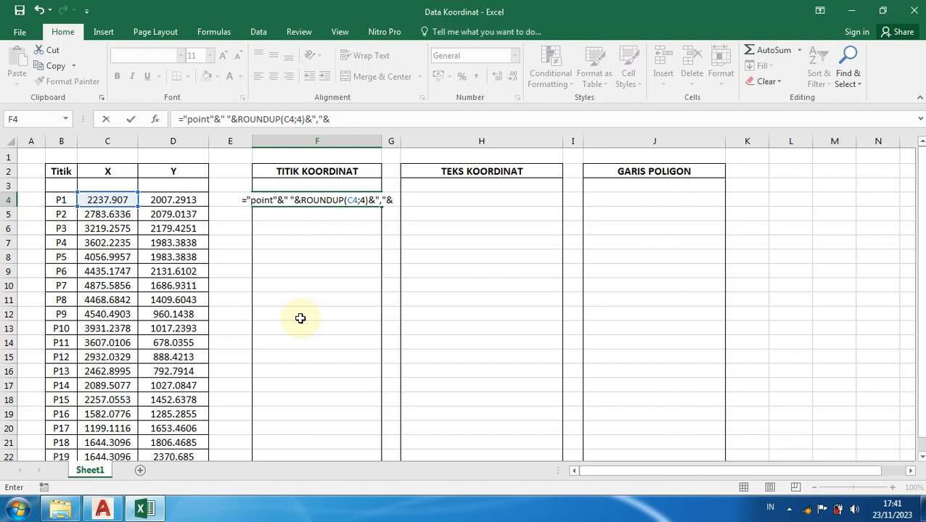
text(rou)
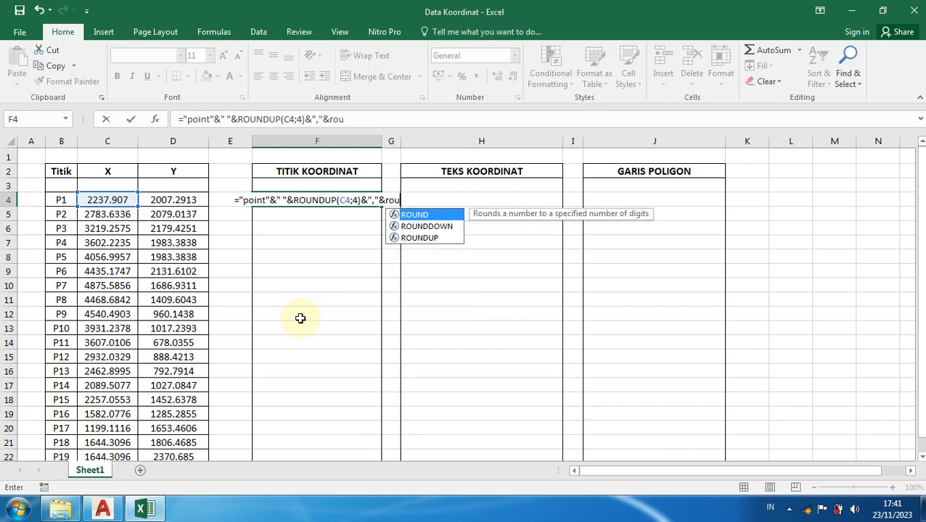
double_click(417, 238)
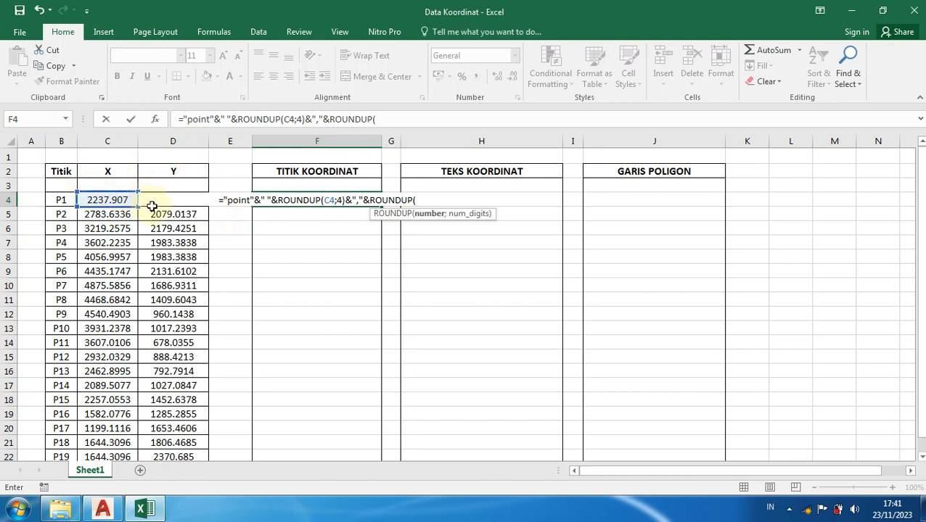
drag(919, 218, 919, 226)
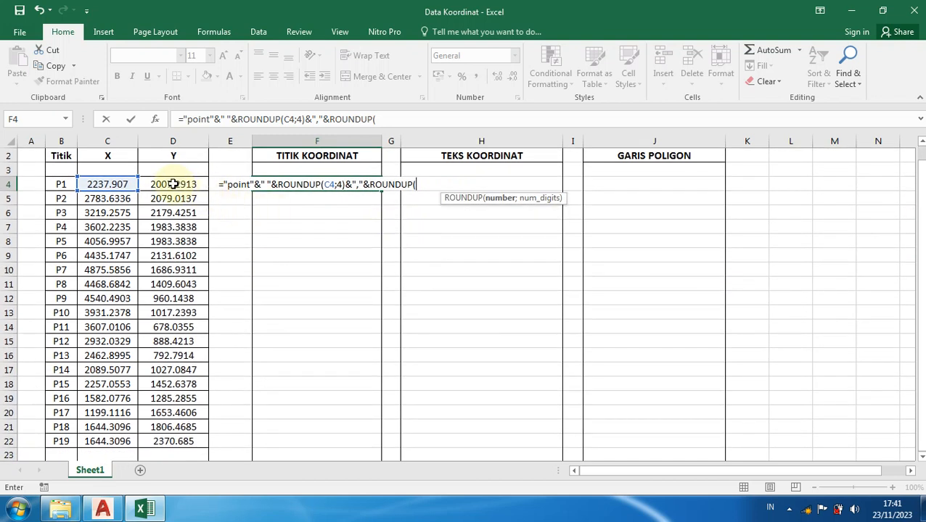
click(174, 184)
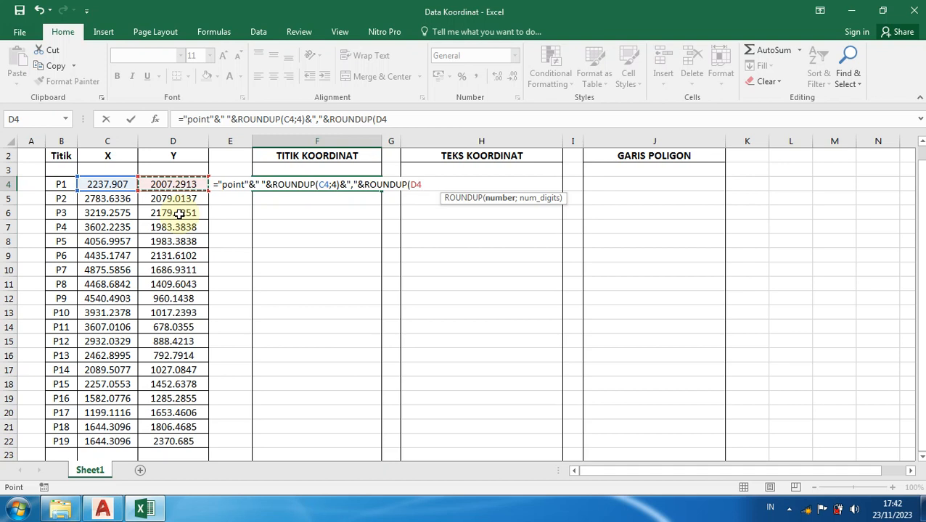
text(;)
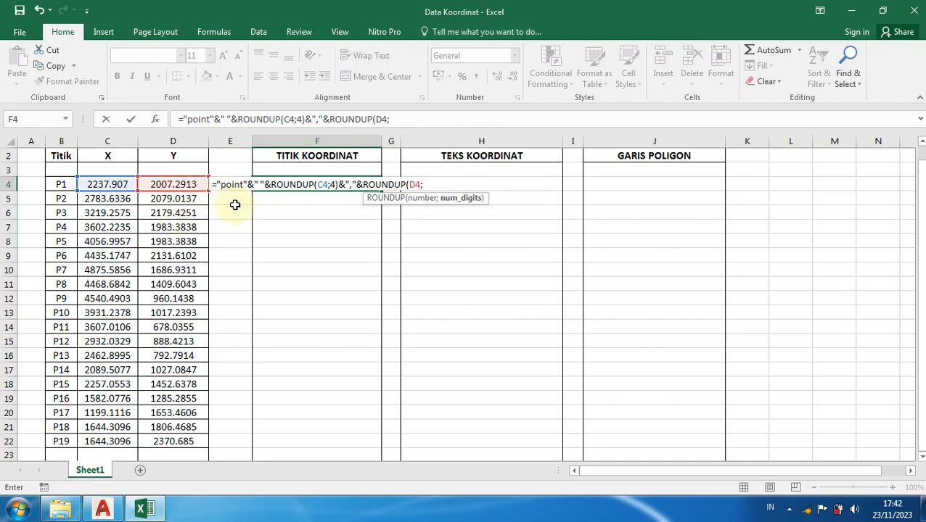
text(4)
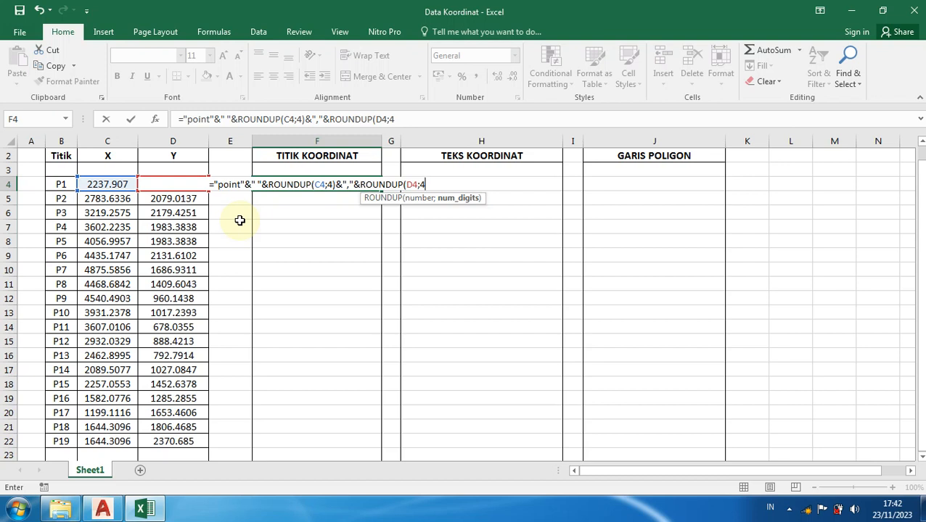
text())
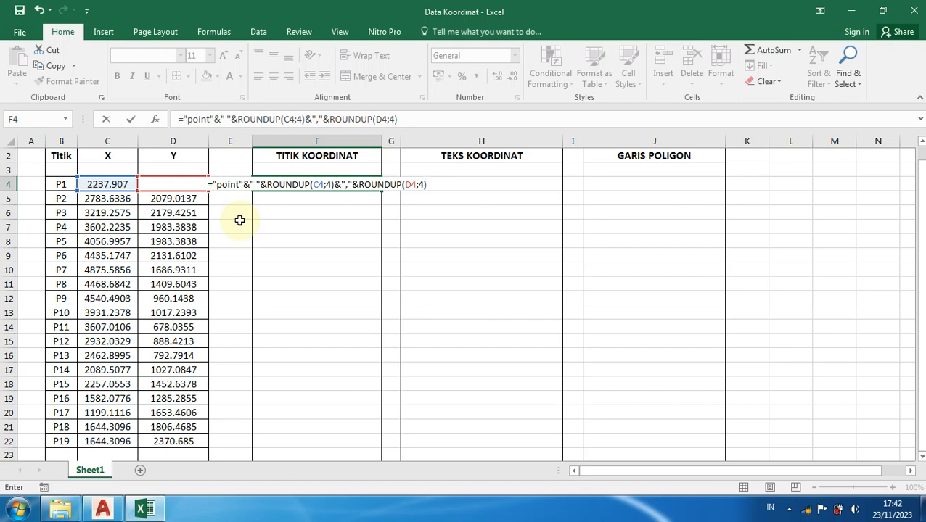
key(Return)
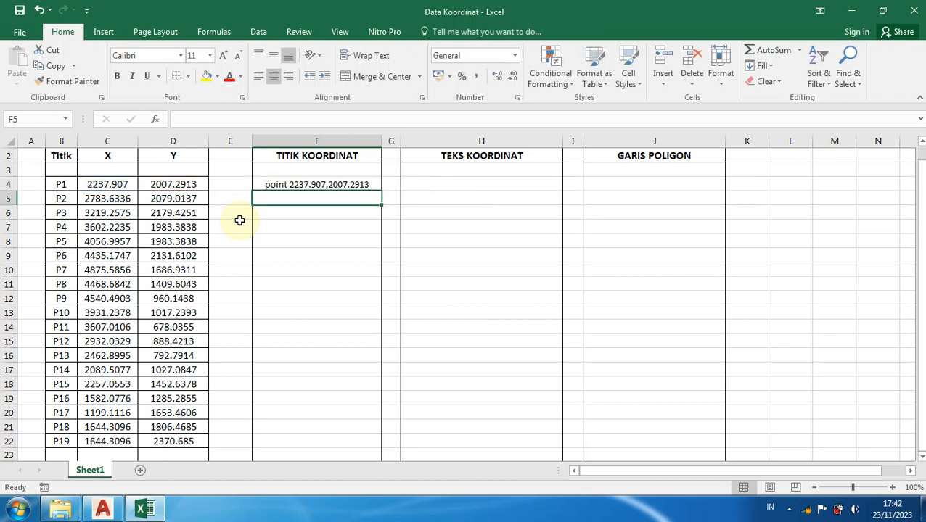
click(299, 184)
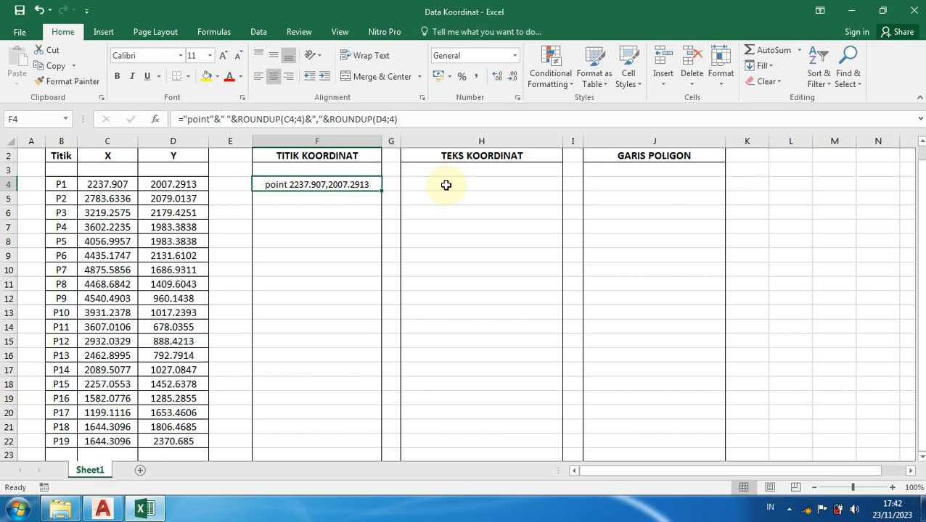
scroll(446, 185, up, 1)
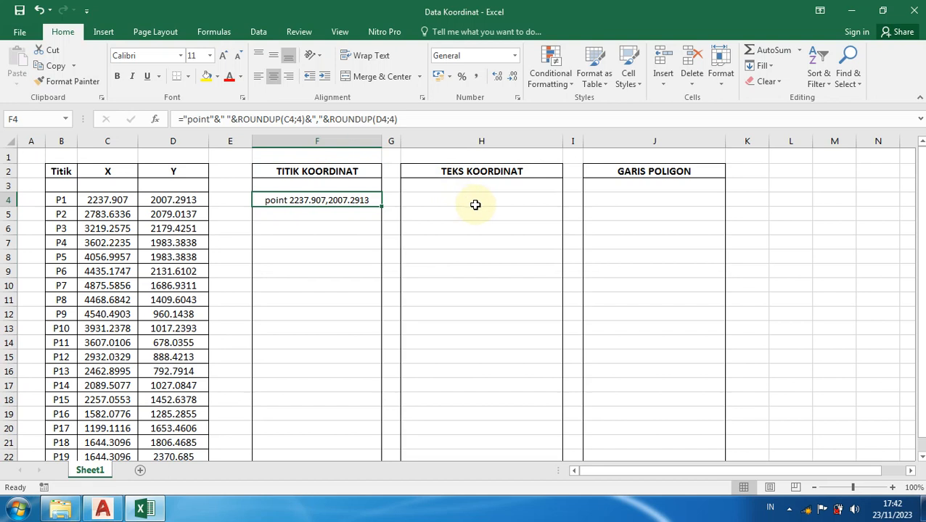
Start the TEKS KOORDINAT formula for P1 in cell H4 with ="text j c"&" "&.
click(462, 197)
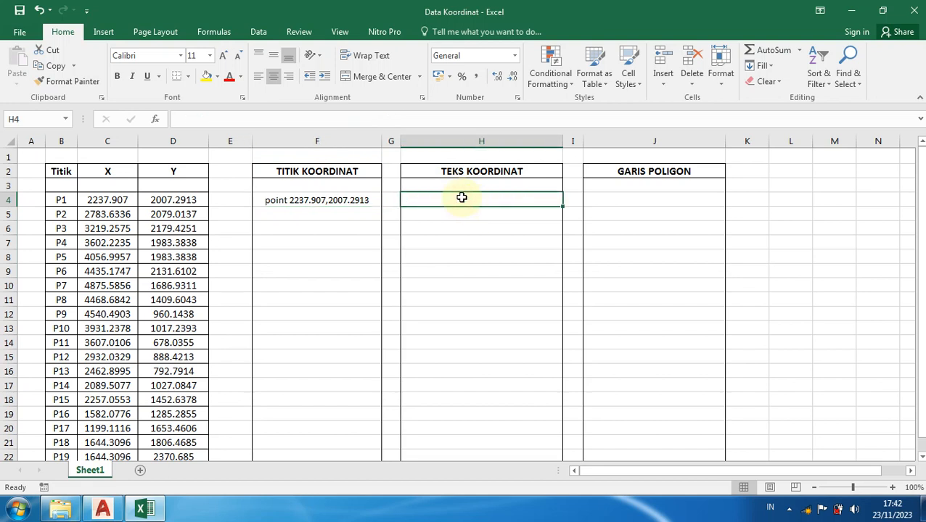
text(=)
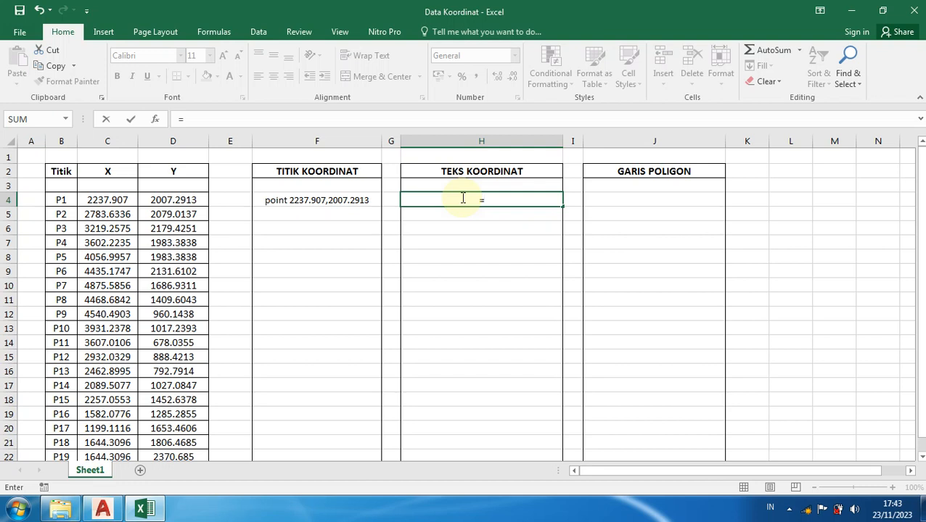
text("text)
text(j c)
text(")
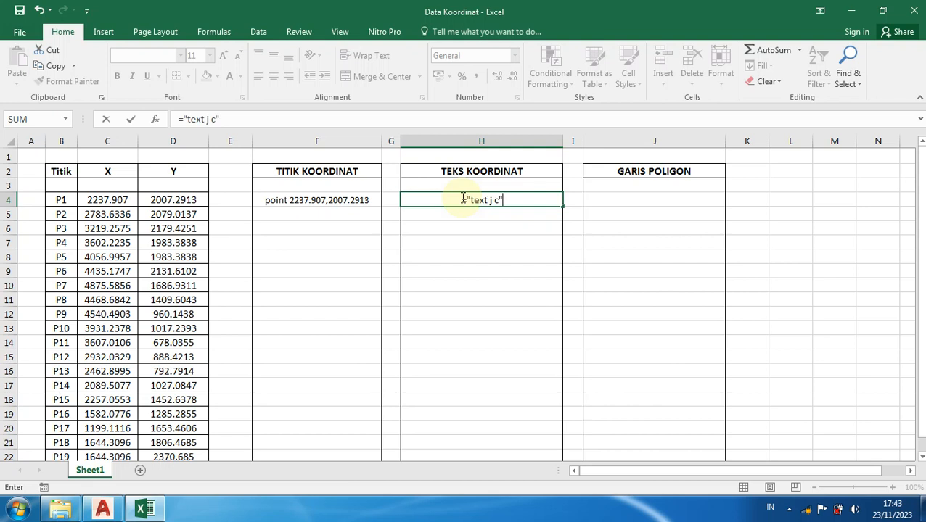
text(&" "&)
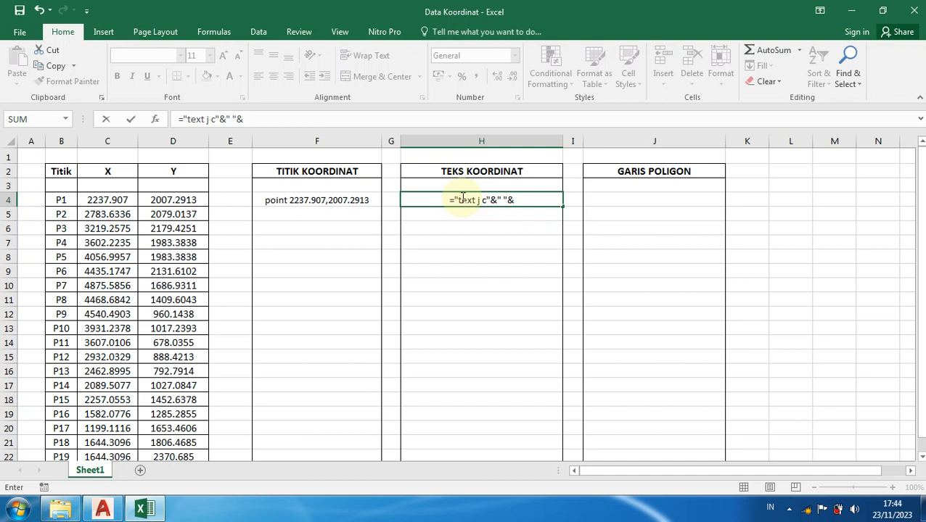
Extend the H4 formula with ROUNDUP((C4+70);4), offsetting the X coordinate of P1 by 70.
text(r)
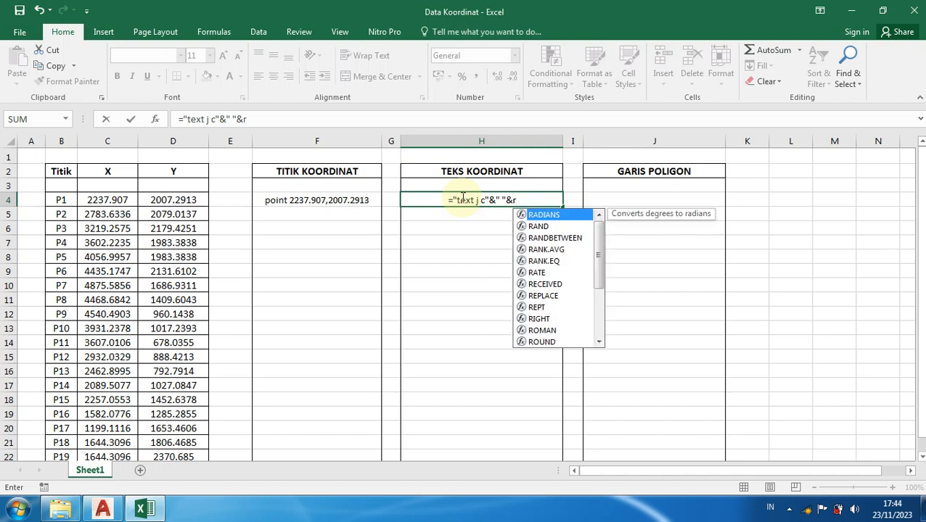
text(ou)
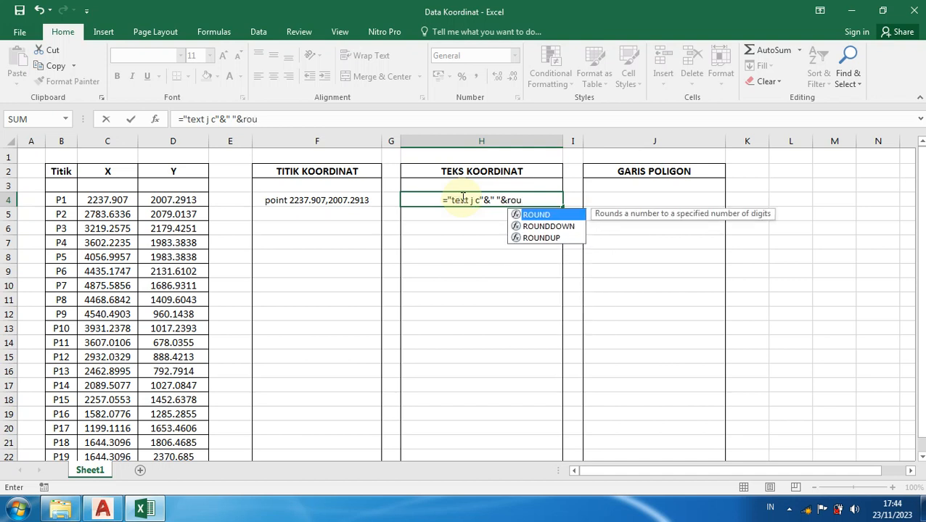
click(540, 238)
double_click(540, 238)
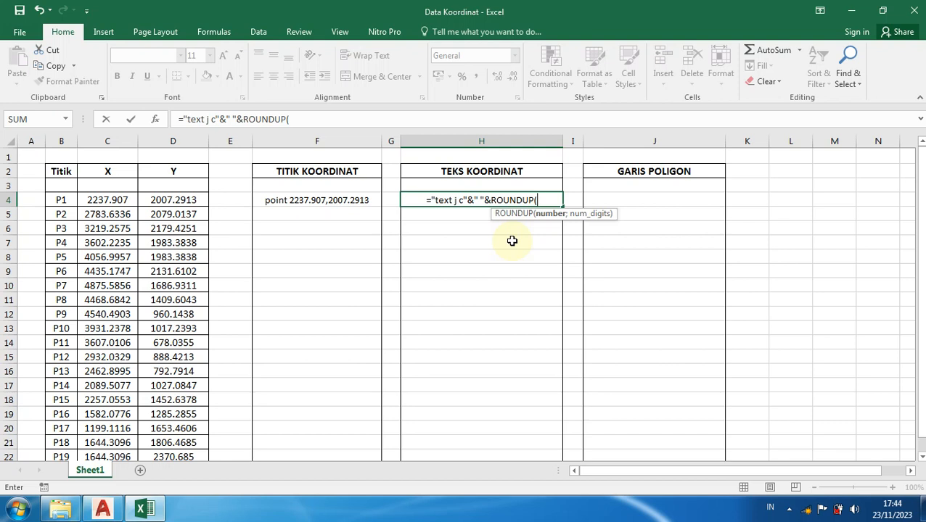
text(()
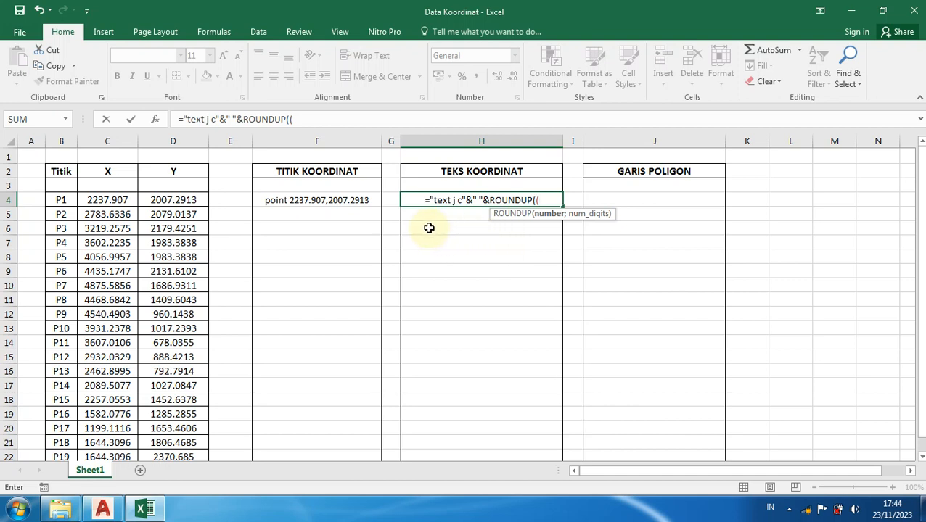
click(108, 201)
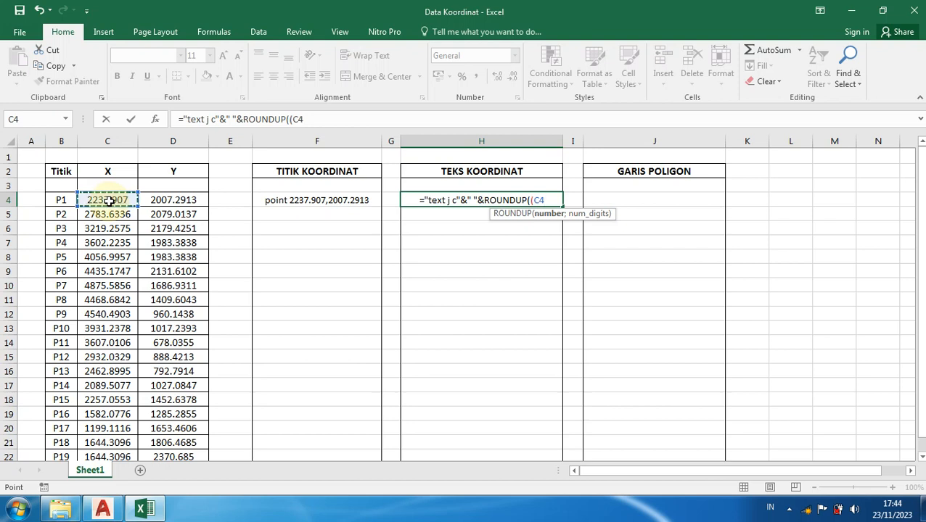
text(+)
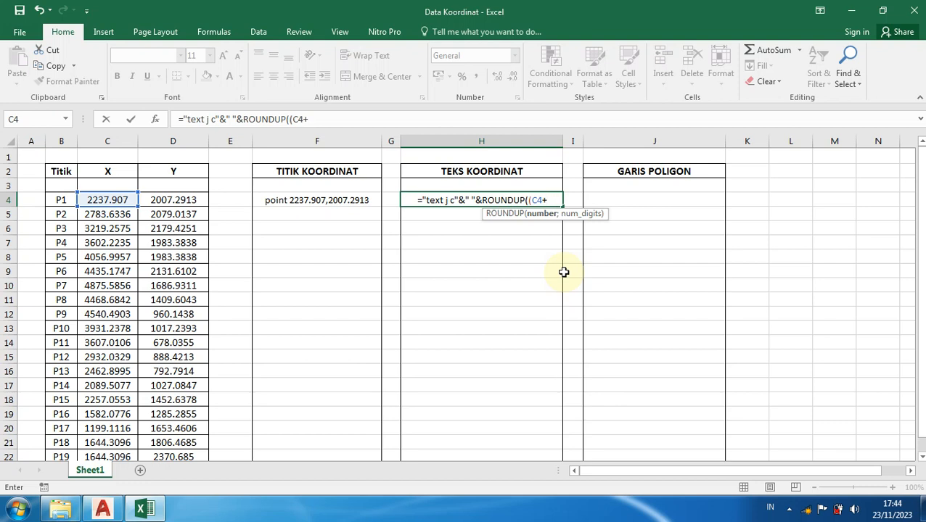
text(70)
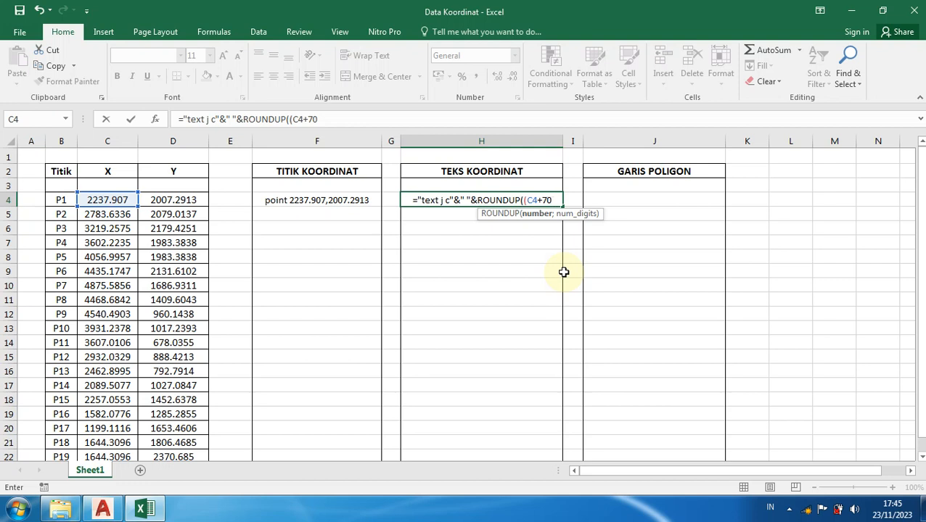
text())
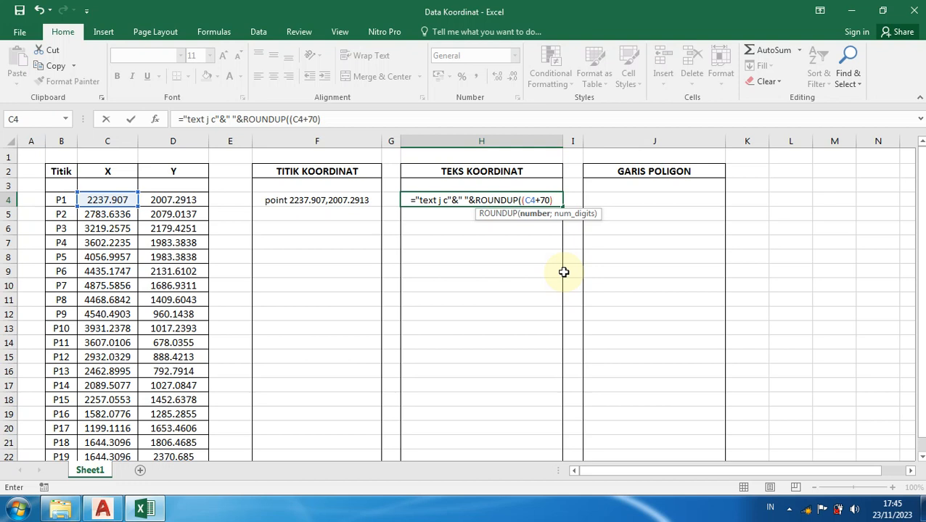
text(;)
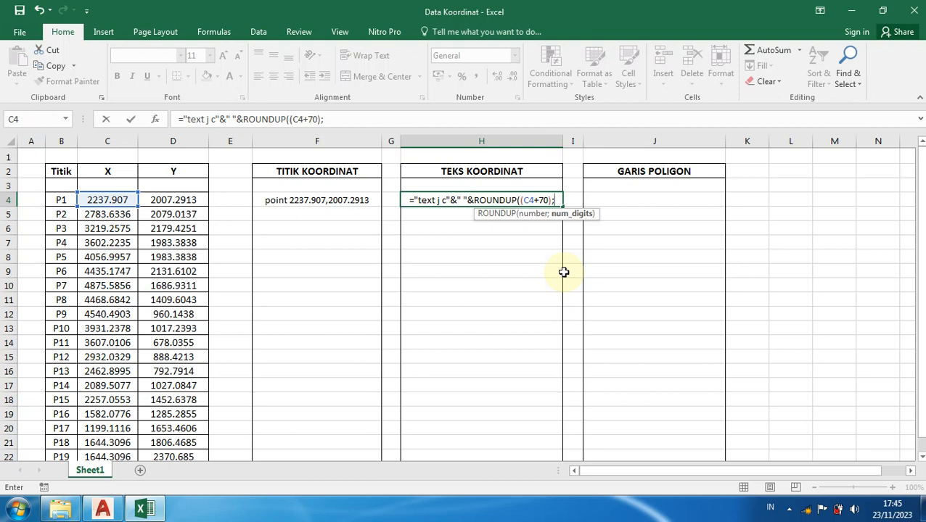
text(4)
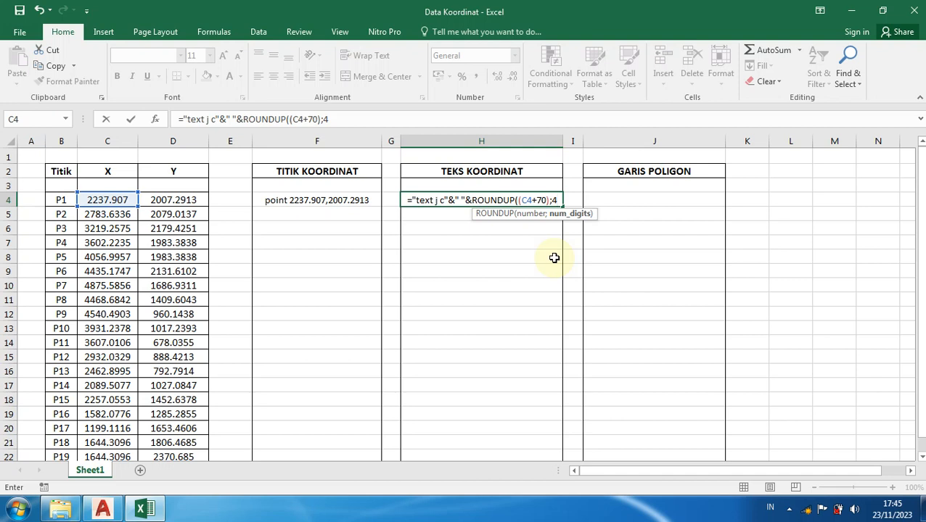
text())
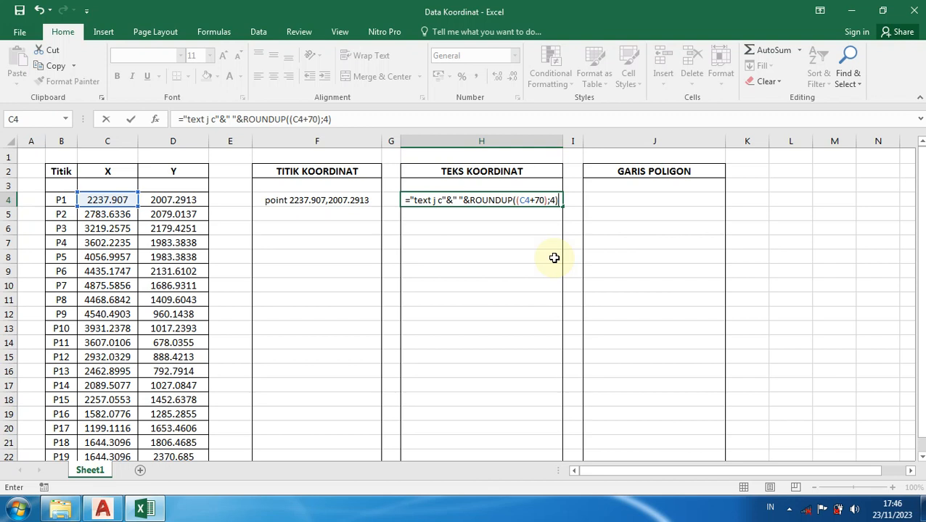
Append the comma separator &","& after the X coordinate term in the H4 formula.
text(&)
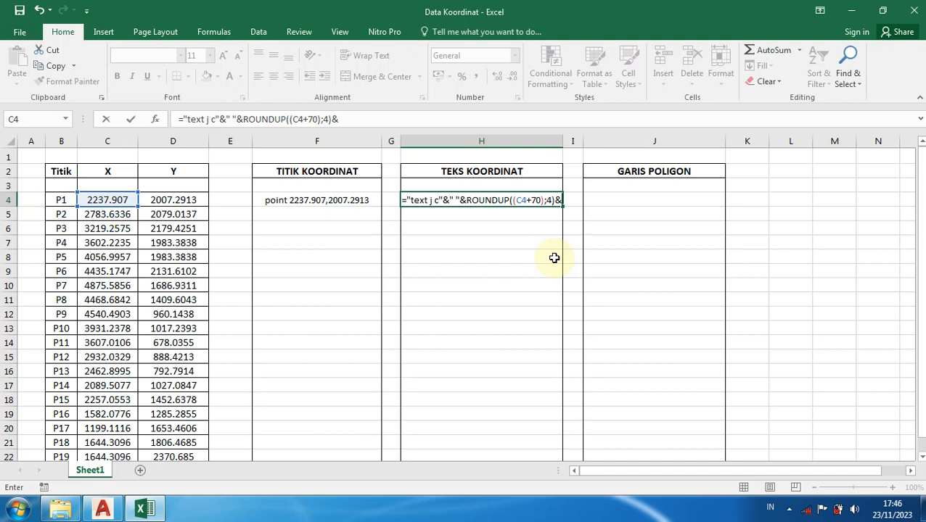
text(")
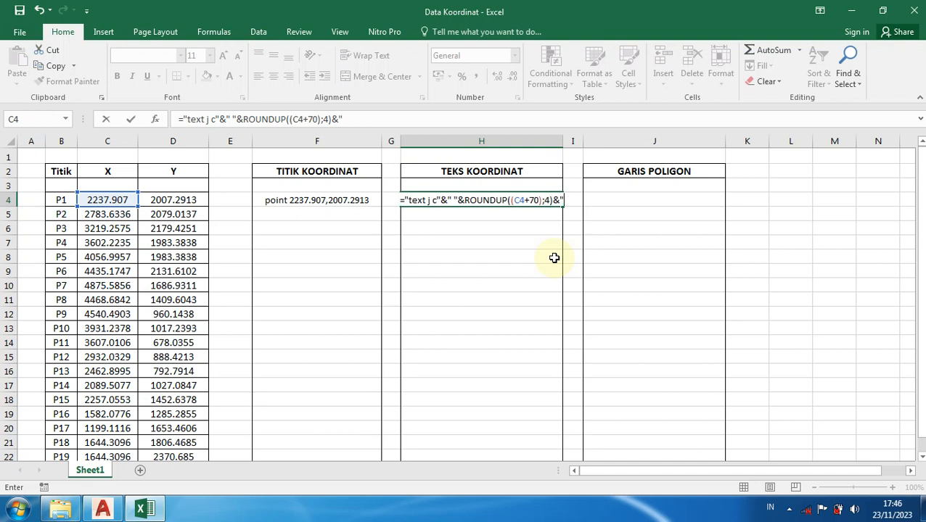
text(,)
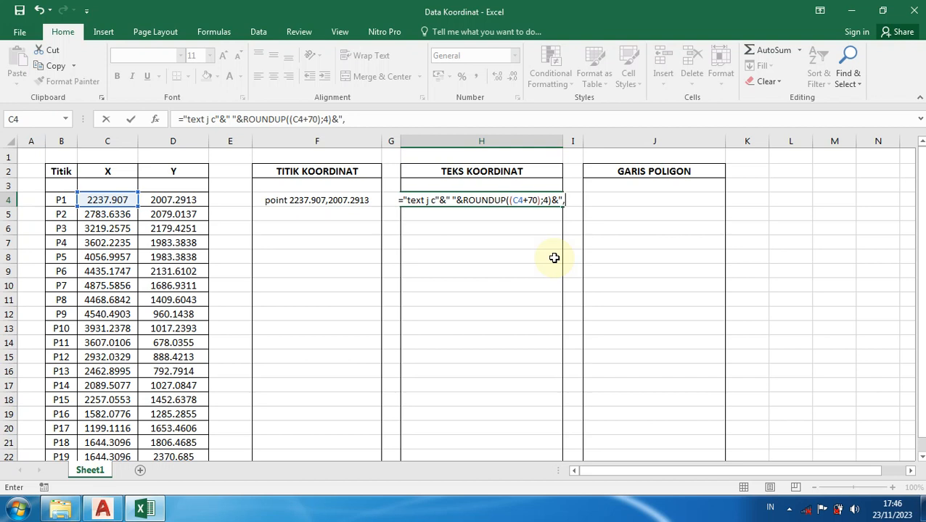
text(")
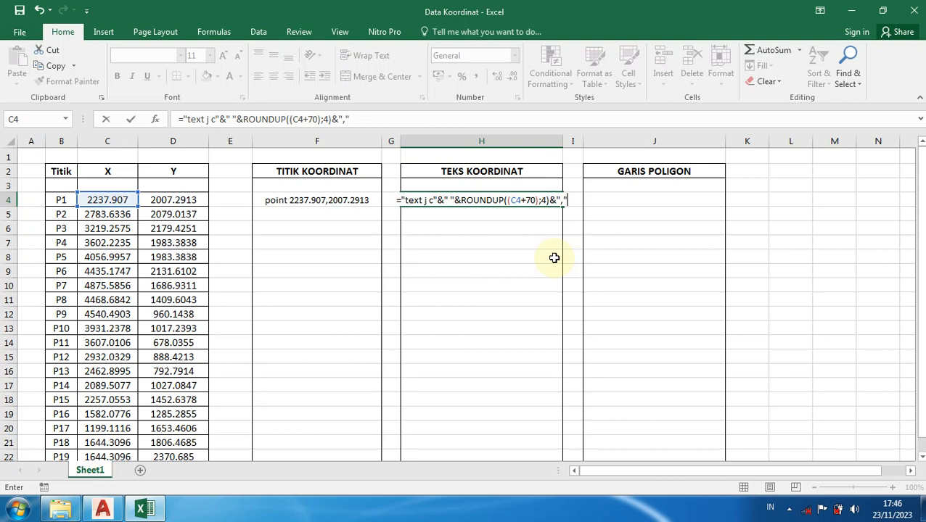
key(BackSpace)
text(")
text(&)
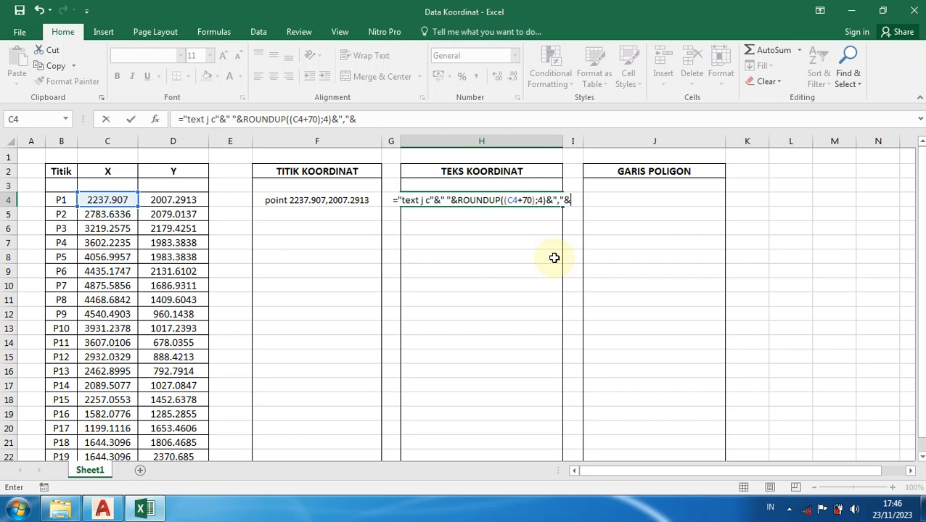
Add ROUNDUP((D4+70);4) to the H4 formula, offsetting the Y coordinate of P1 by 70.
text(roun)
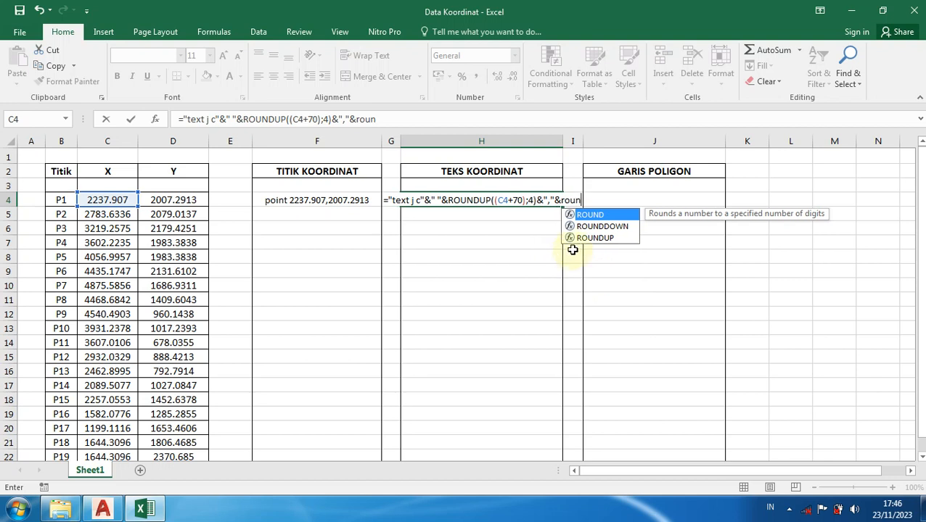
click(597, 239)
double_click(598, 239)
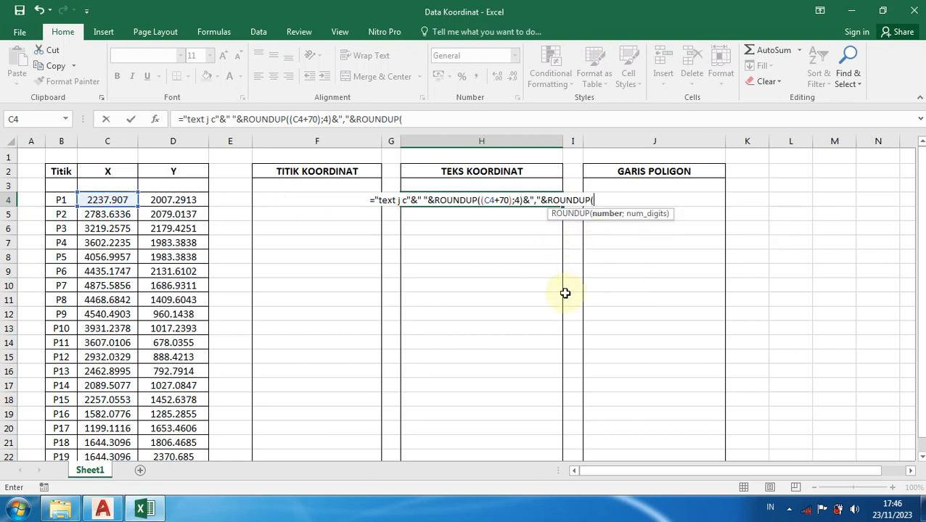
text(()
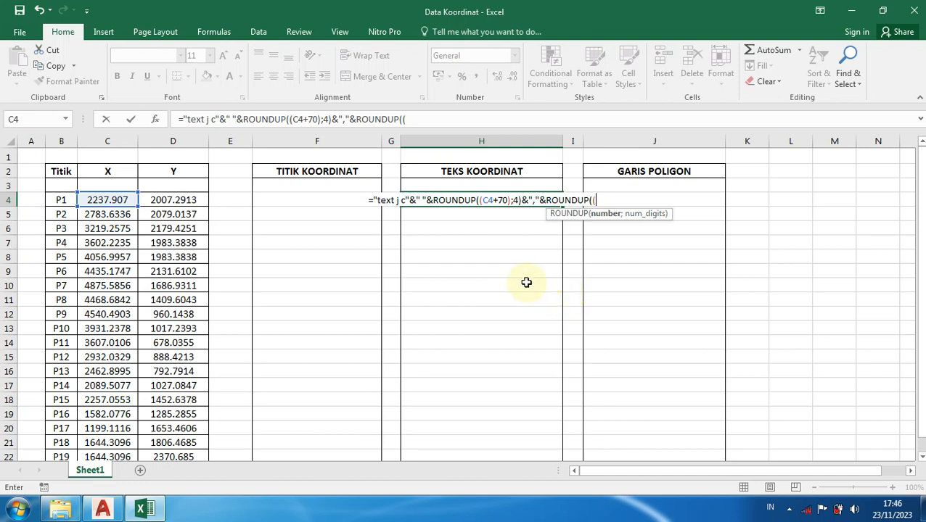
click(186, 200)
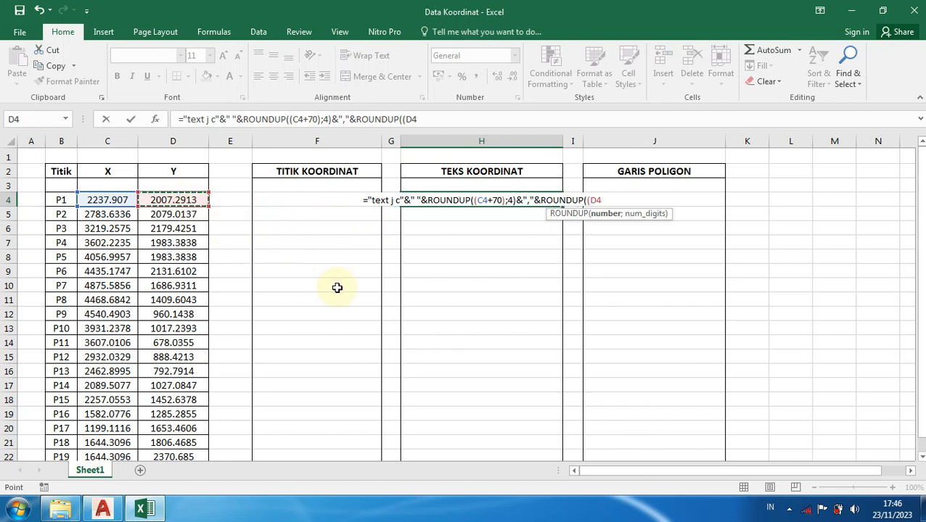
text(+)
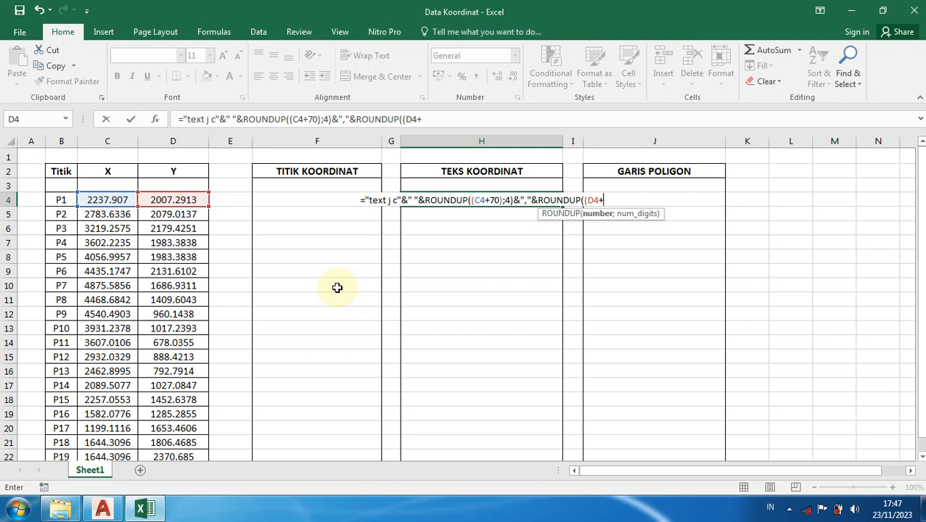
text(70)
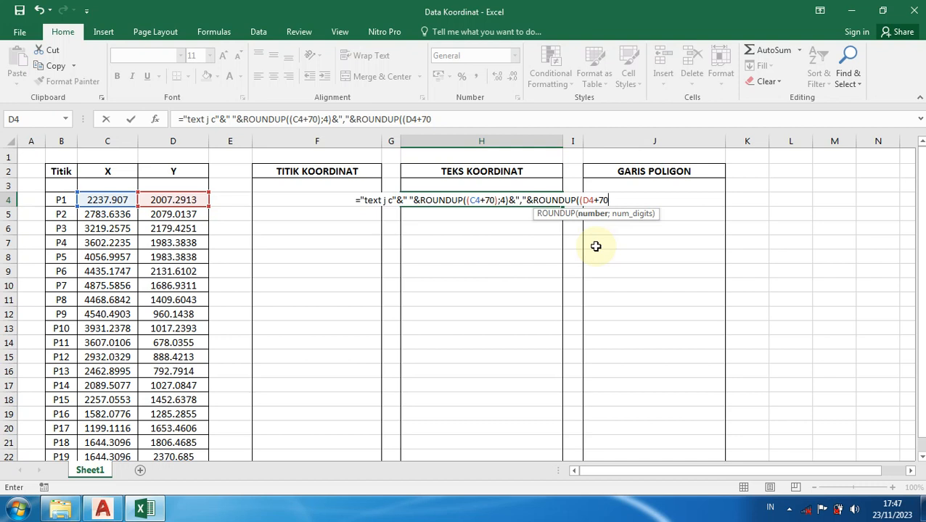
text())
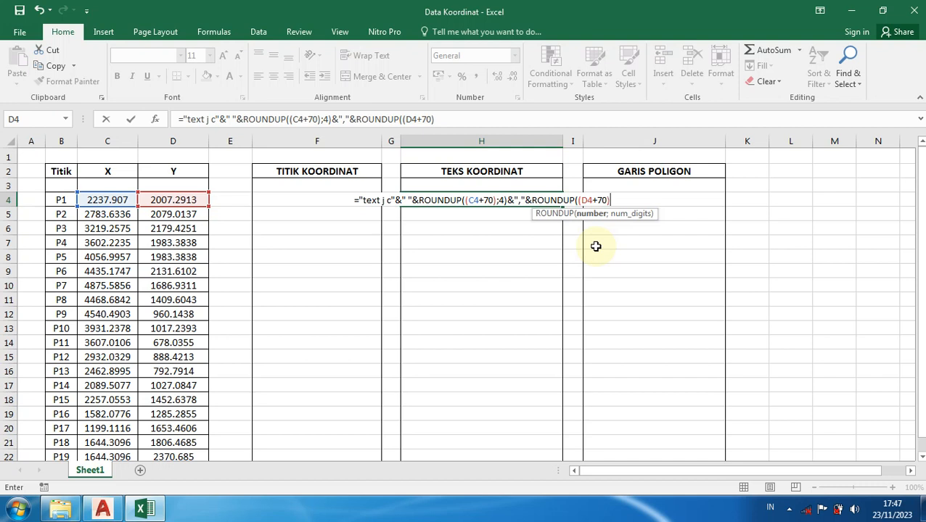
text(;)
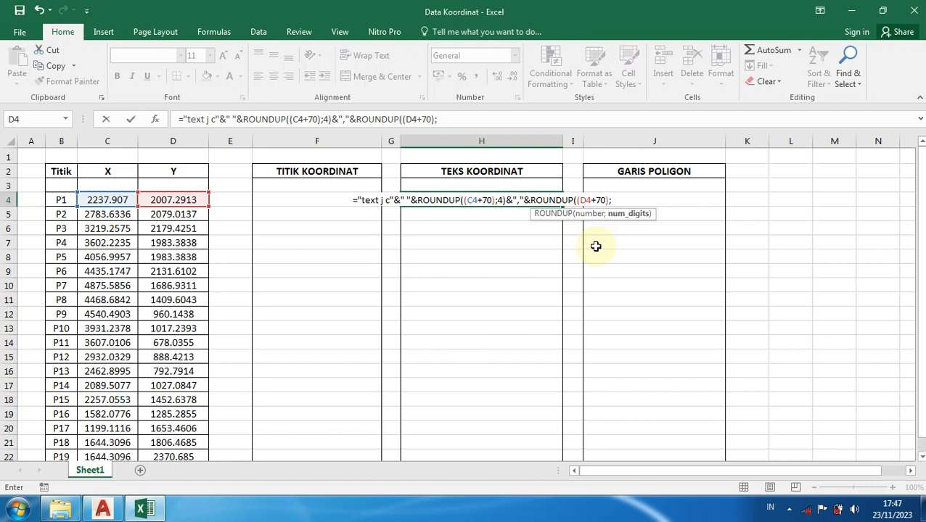
text(4)
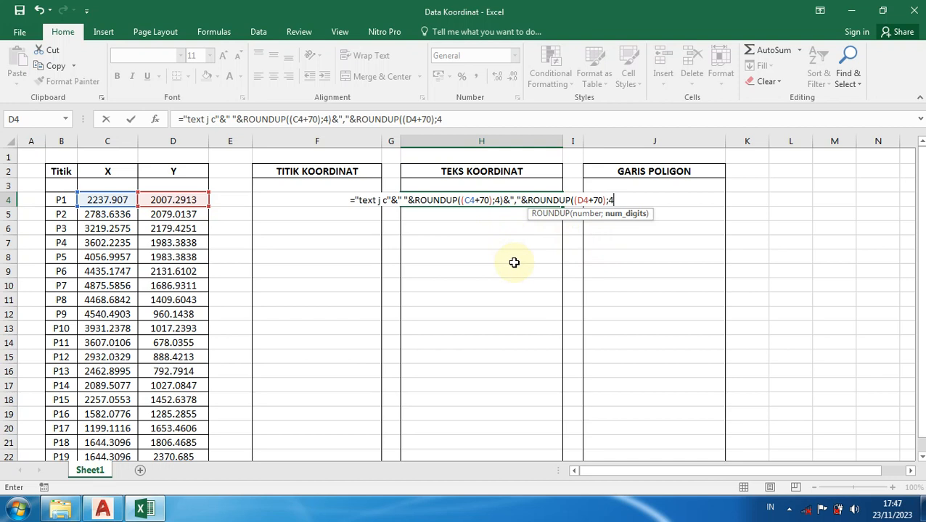
text())
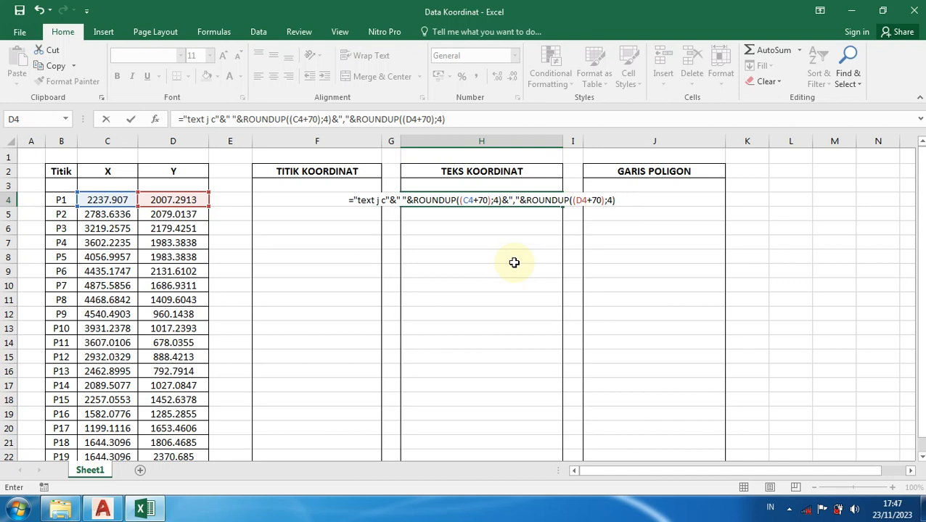
Append &" 40 0 " to the H4 formula to supply the text height 40 and rotation 0.
text(&)
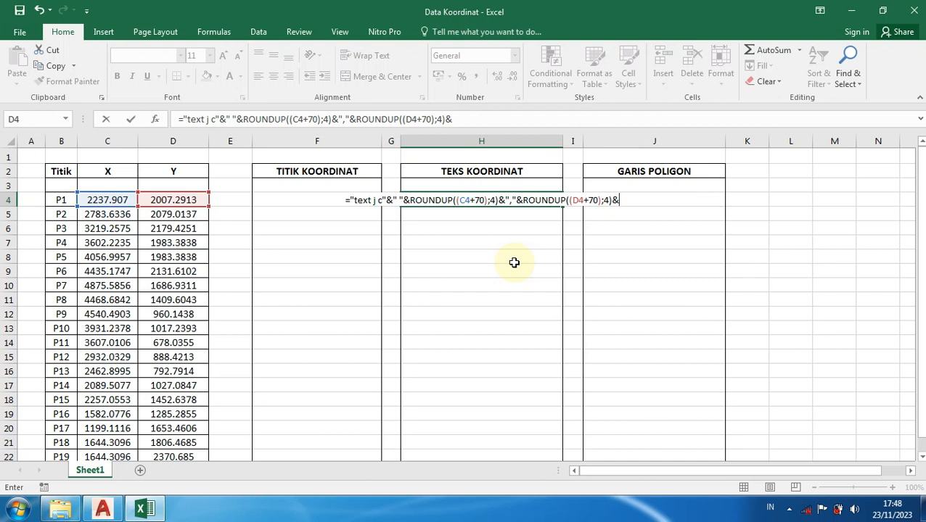
text(")
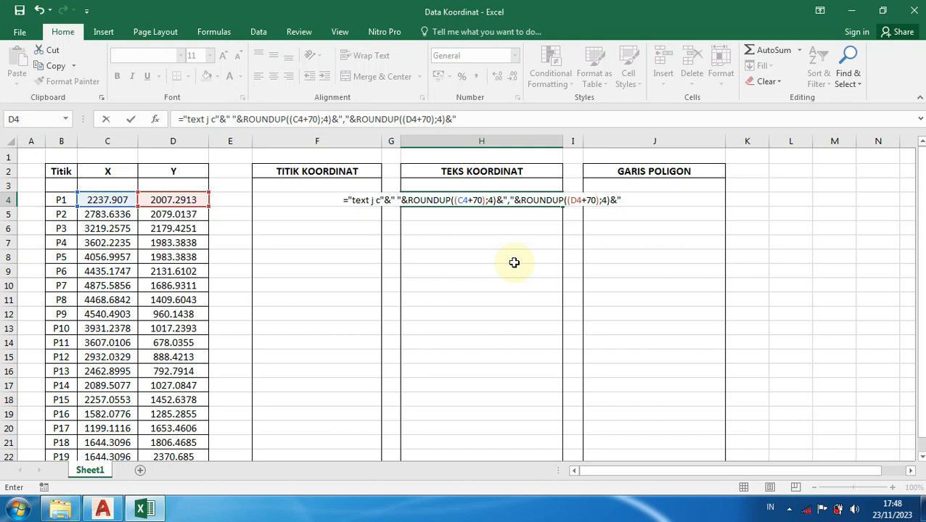
text(4)
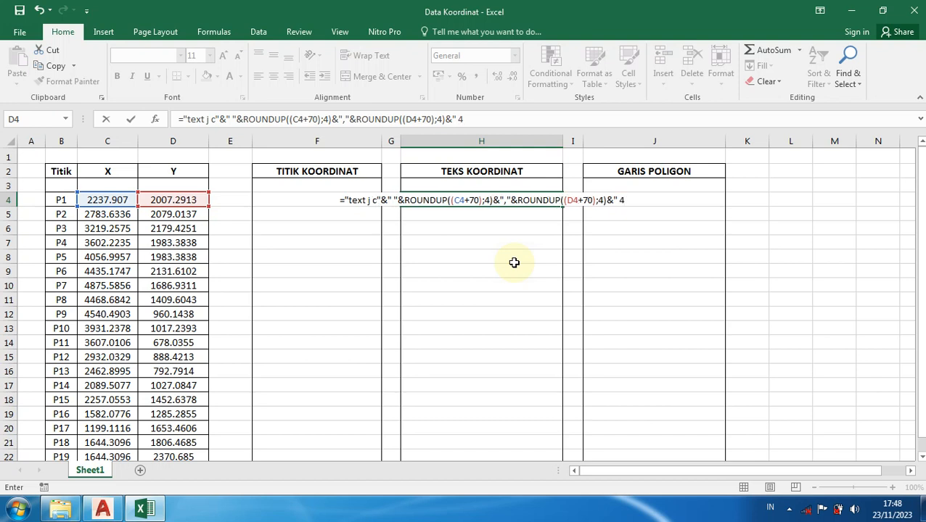
text(0)
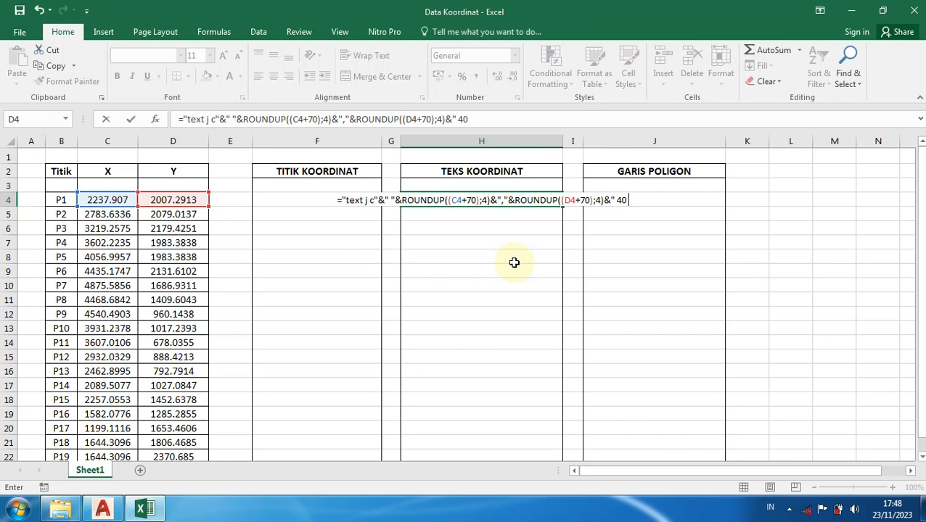
text(0)
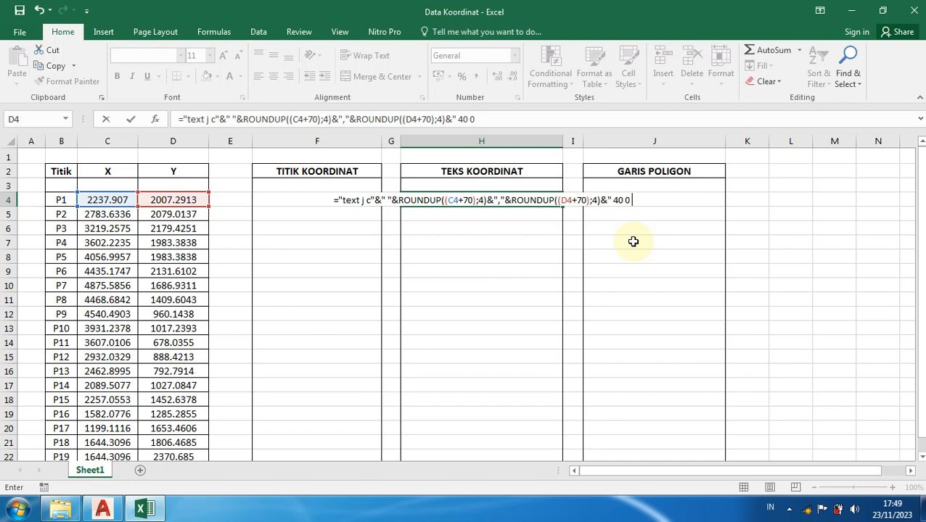
text(")
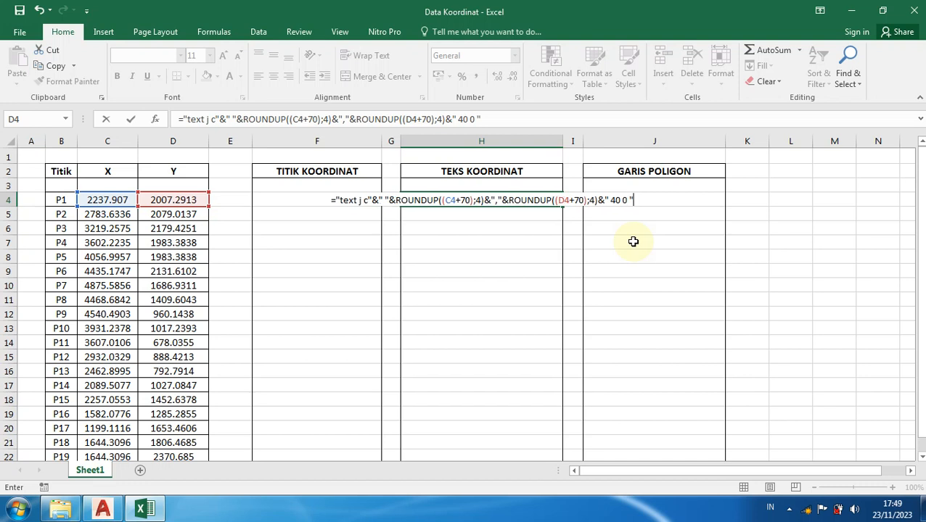
Complete the H4 formula with &B4 so the text command ends with the point name.
text(&)
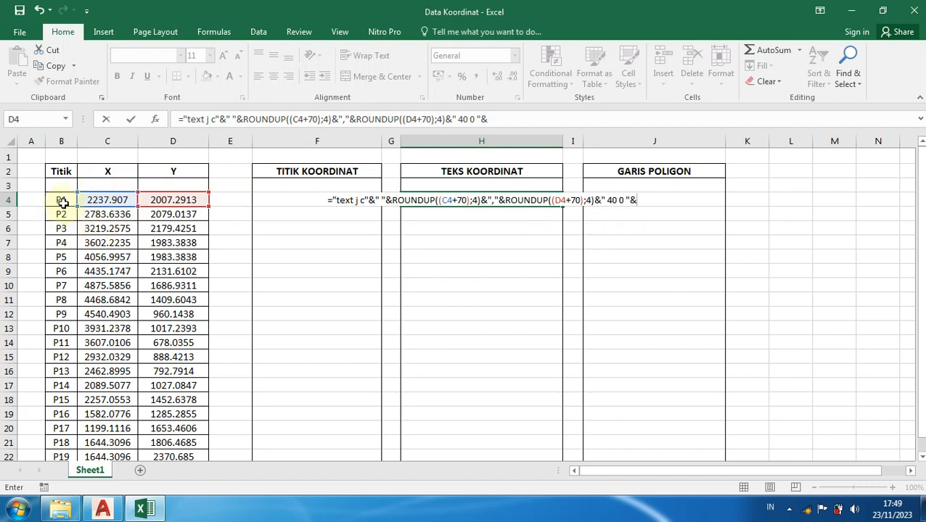
click(62, 202)
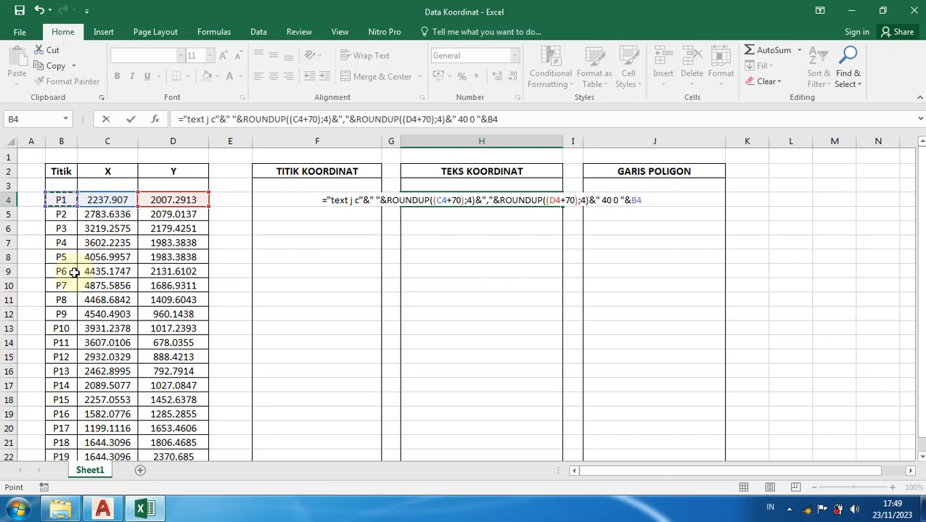
key(Return)
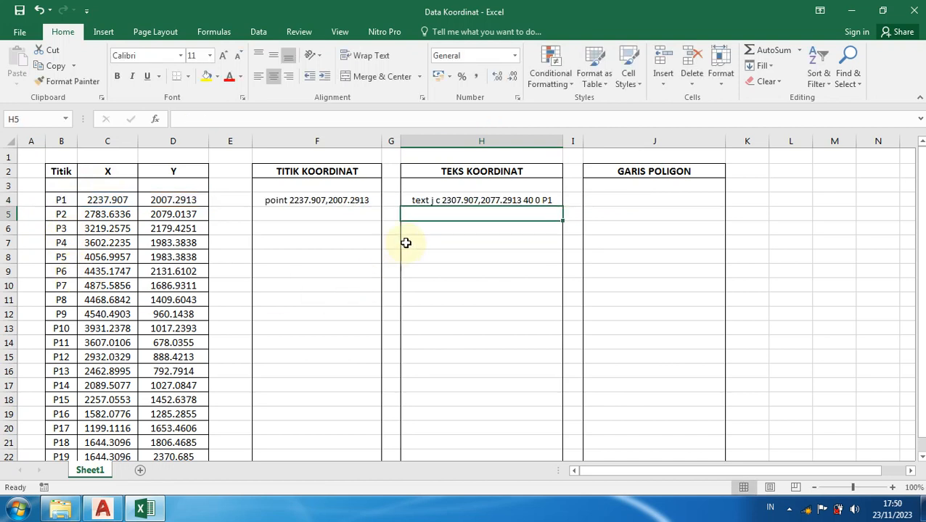
click(466, 200)
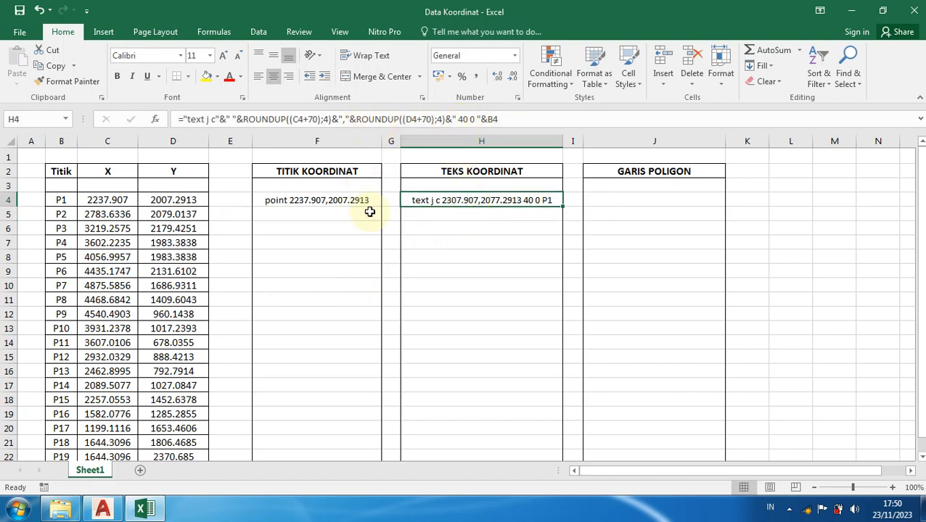
Enter PLINE in cell J3 as the first line of the GARIS POLIGON column.
click(633, 197)
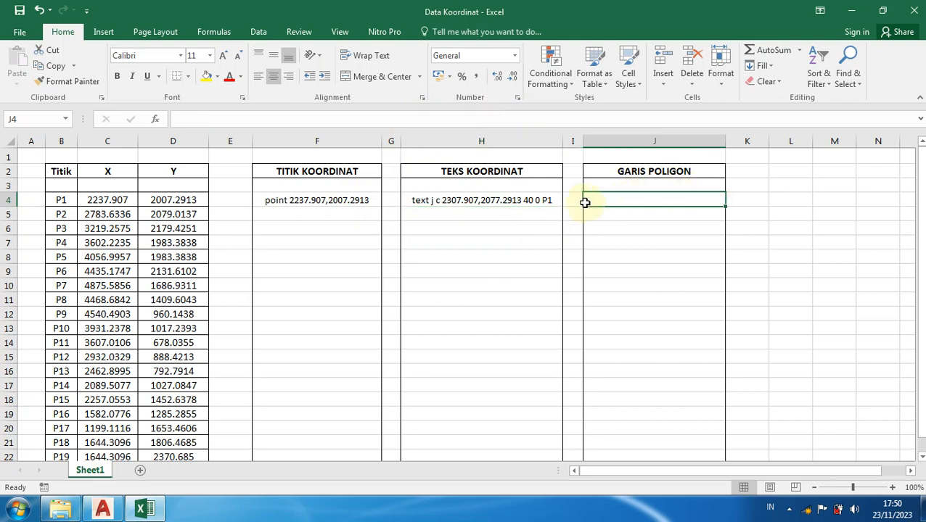
click(310, 200)
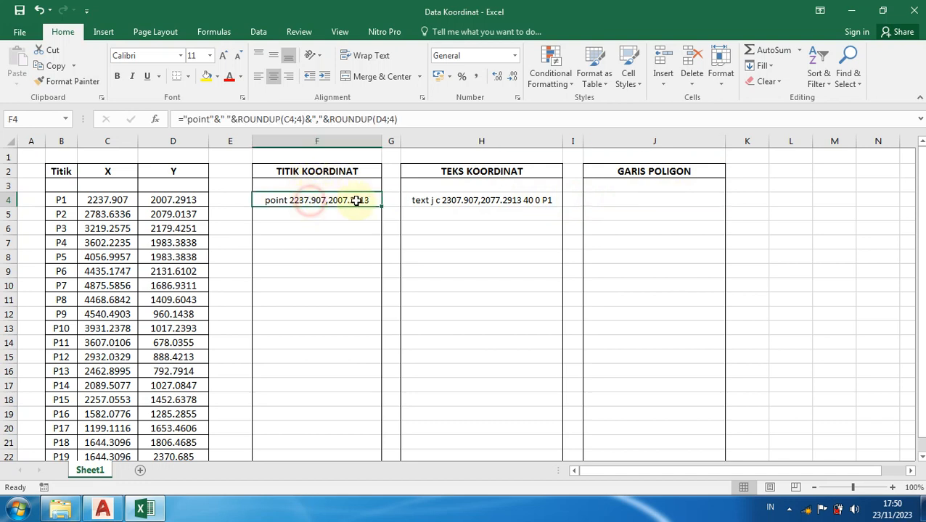
click(596, 188)
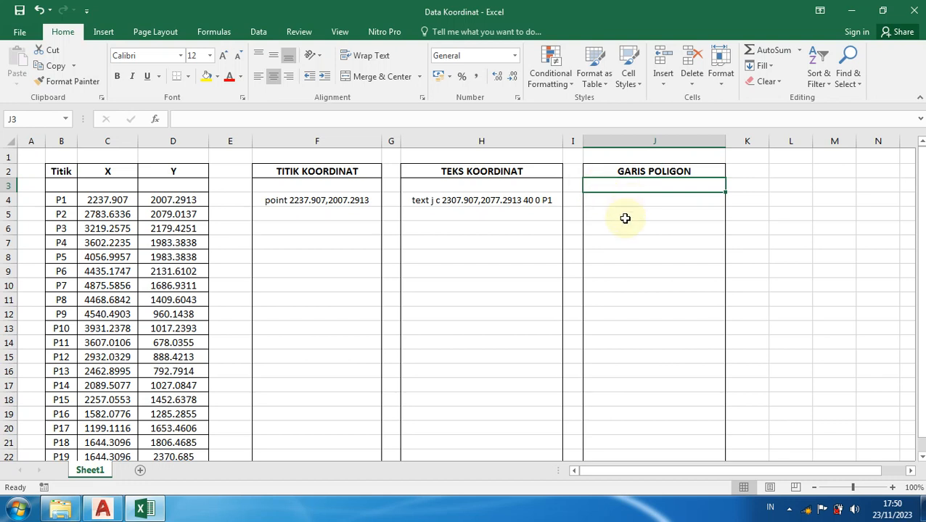
text(P)
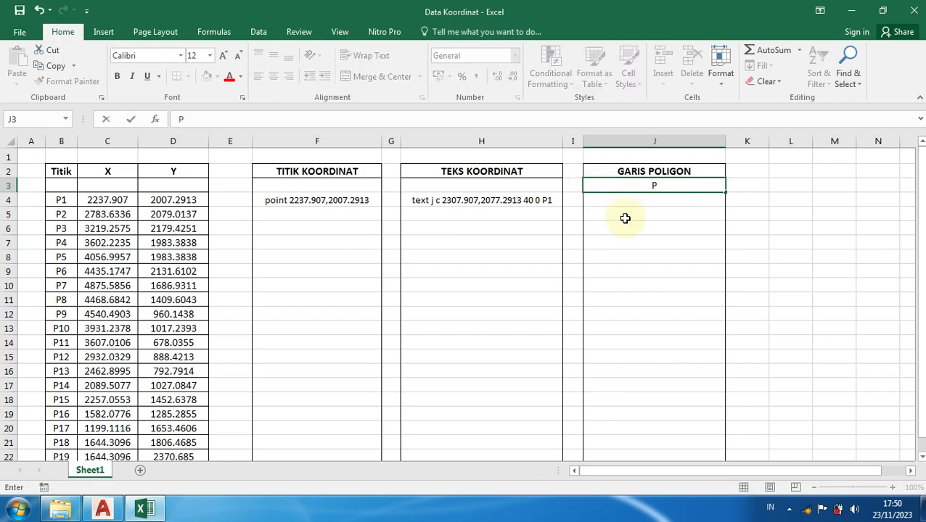
key(BackSpace)
text(PLINE)
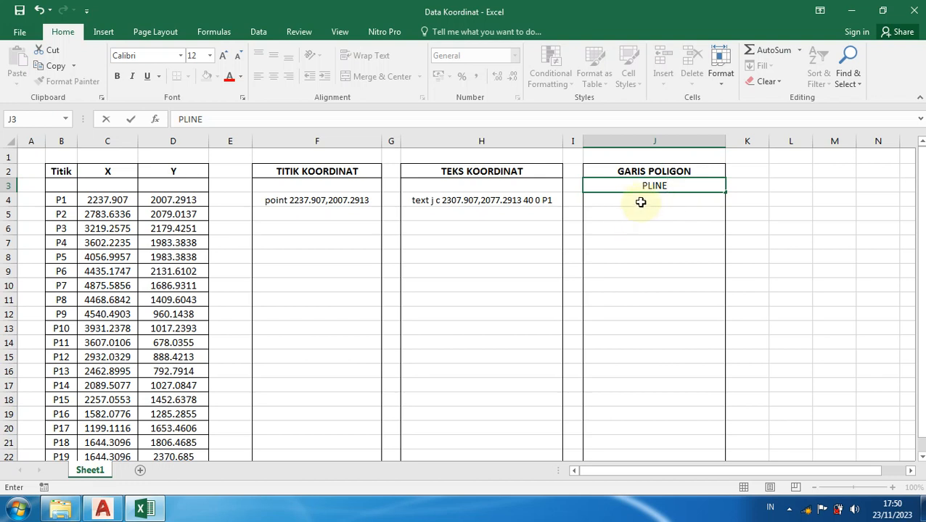
key(Return)
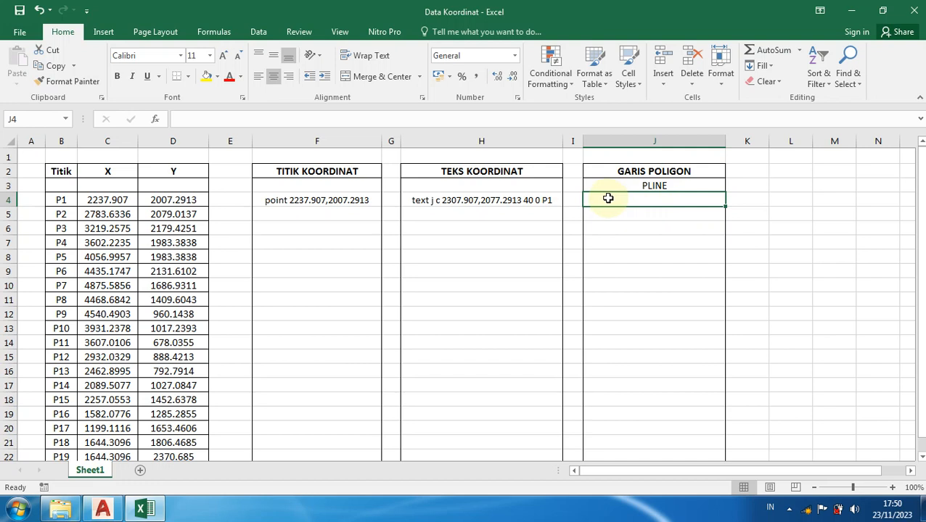
Copy the ROUNDUP(C4;4)&","&ROUNDUP(D4;4) part of the F4 formula, leaving that cell's formula intact.
click(303, 200)
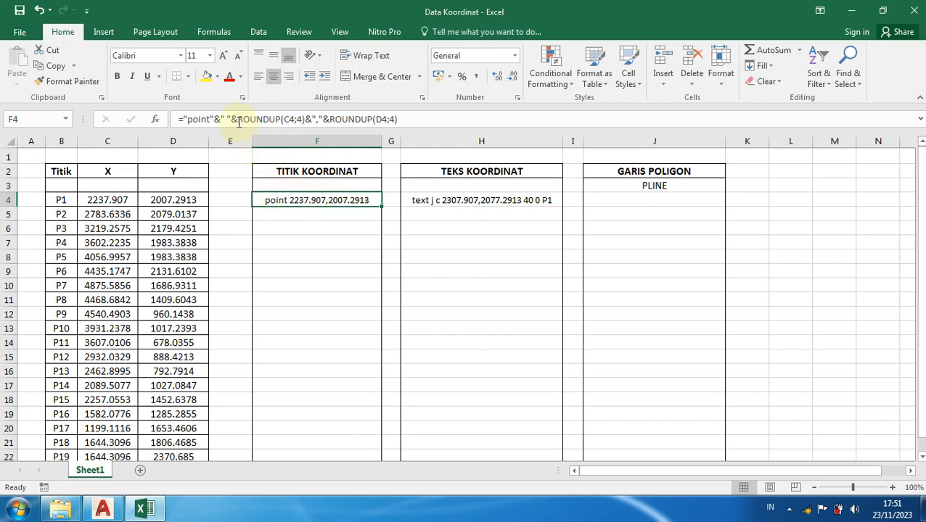
drag(238, 121, 387, 118)
right_click(387, 119)
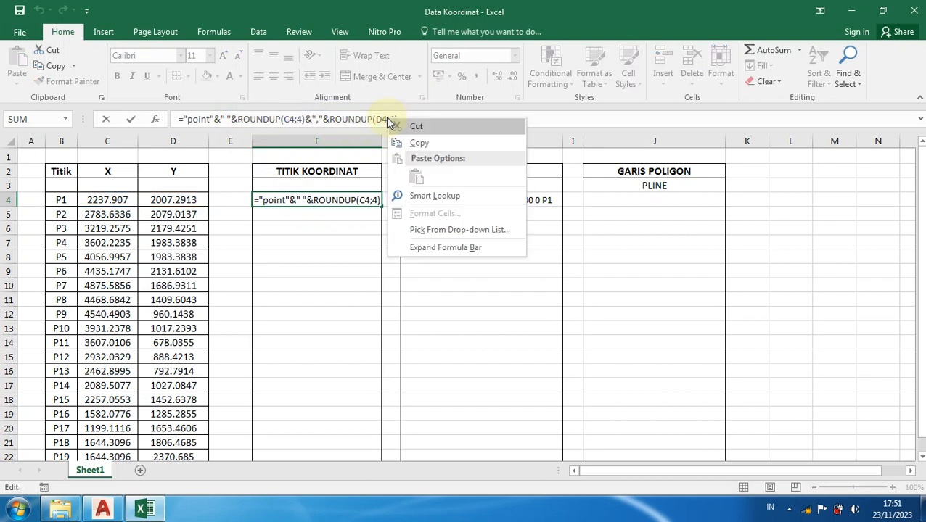
click(420, 144)
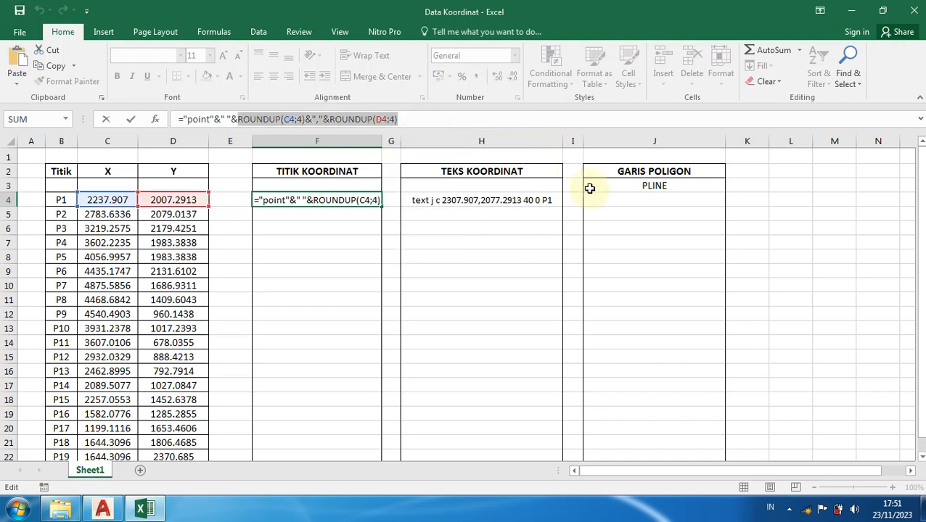
click(613, 201)
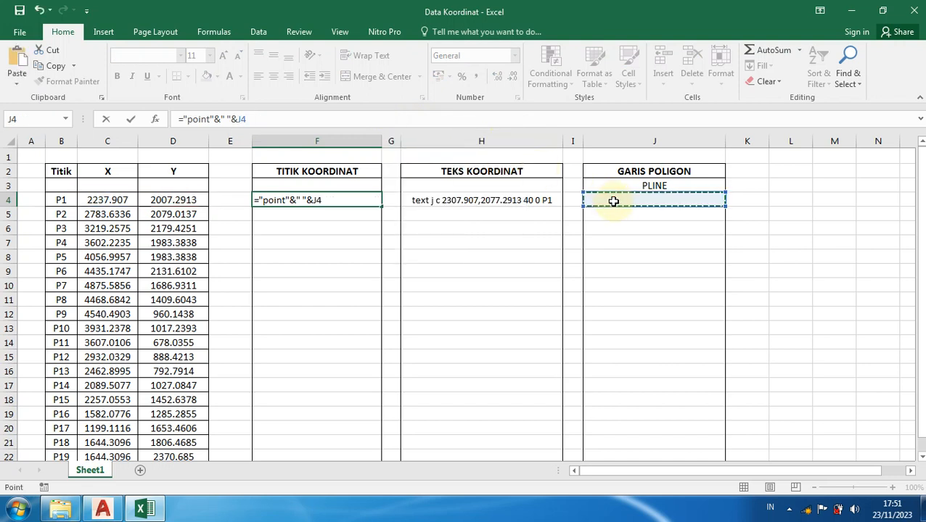
key(Escape)
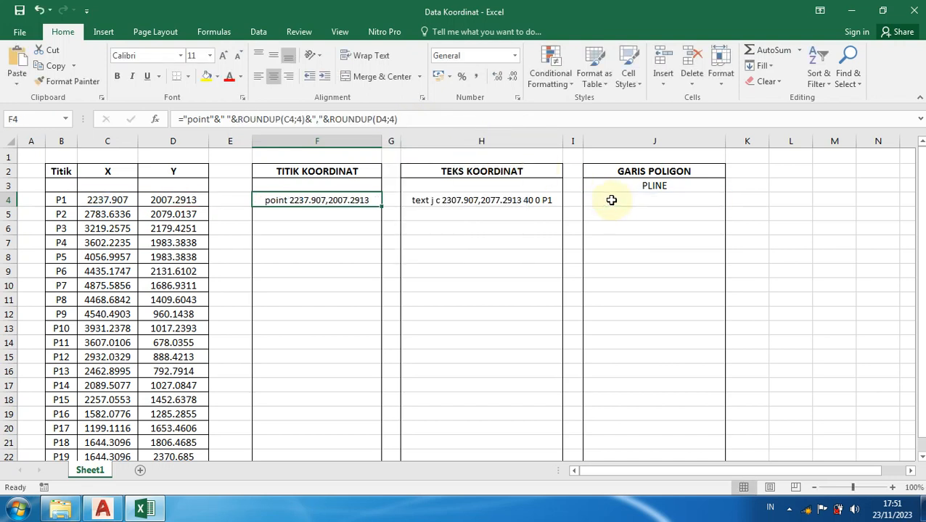
Create the formula =ROUNDUP(C4;4)&","&ROUNDUP(D4;4) in J4 by pasting the copied part after an equals sign.
click(611, 200)
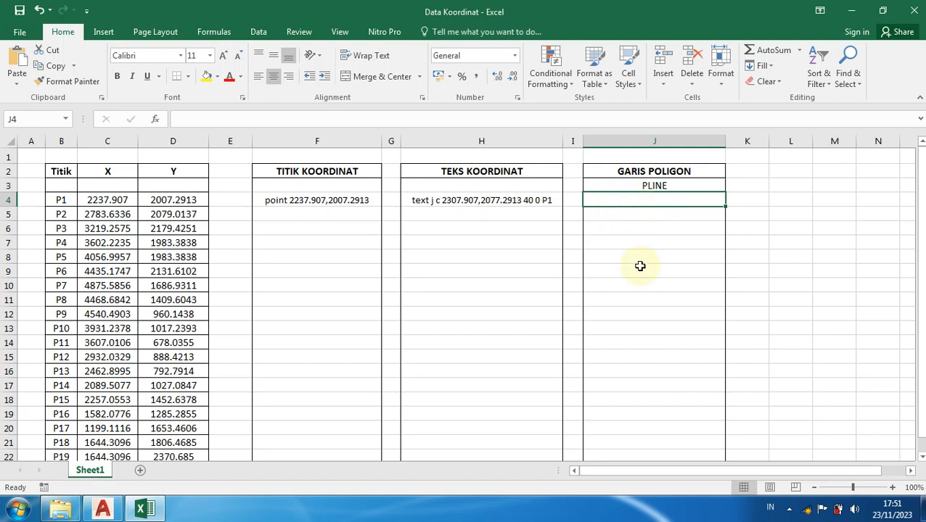
text(=)
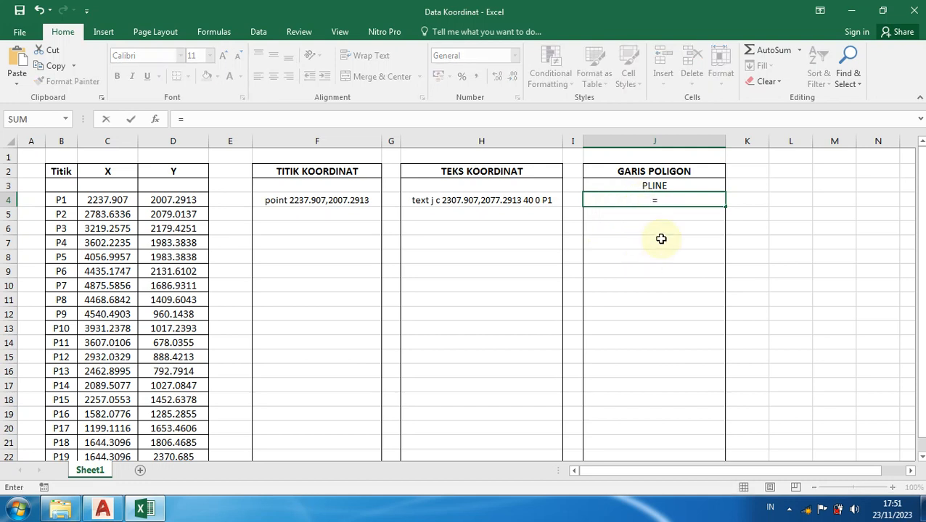
right_click(659, 205)
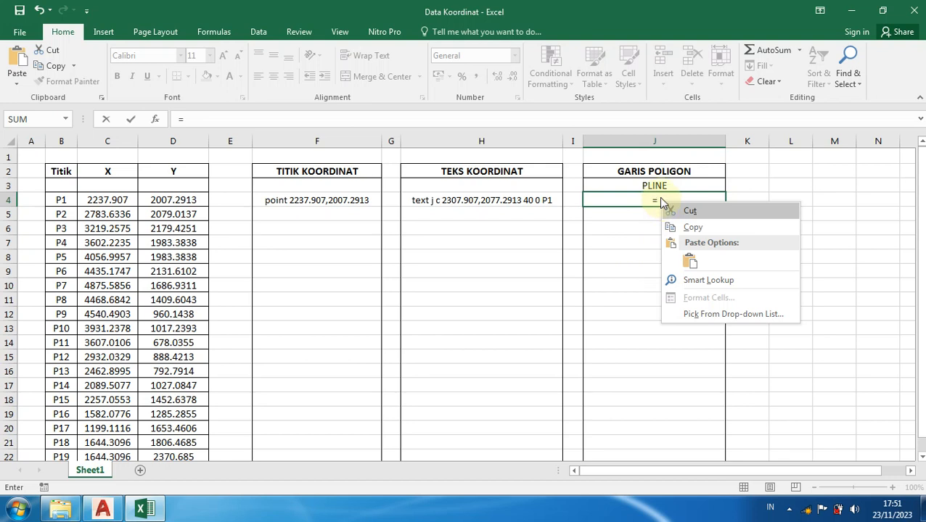
click(658, 197)
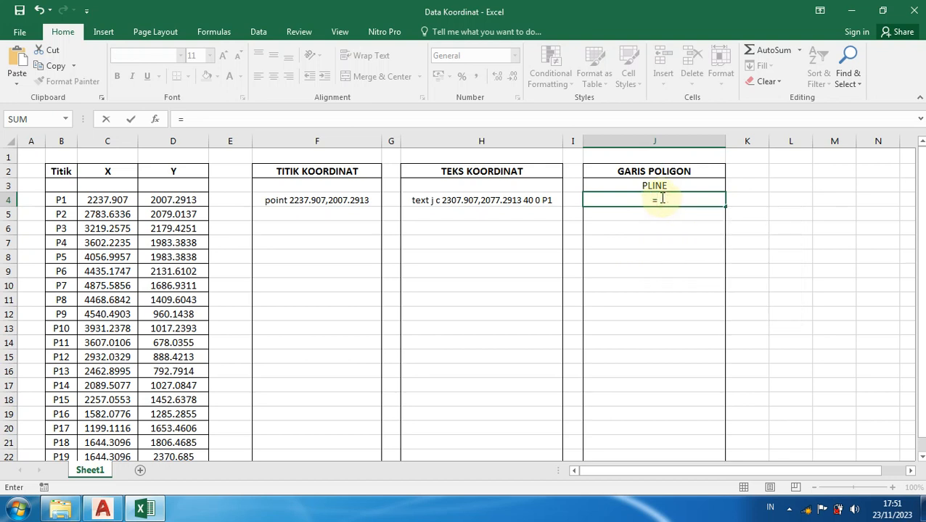
key(ctrl+v)
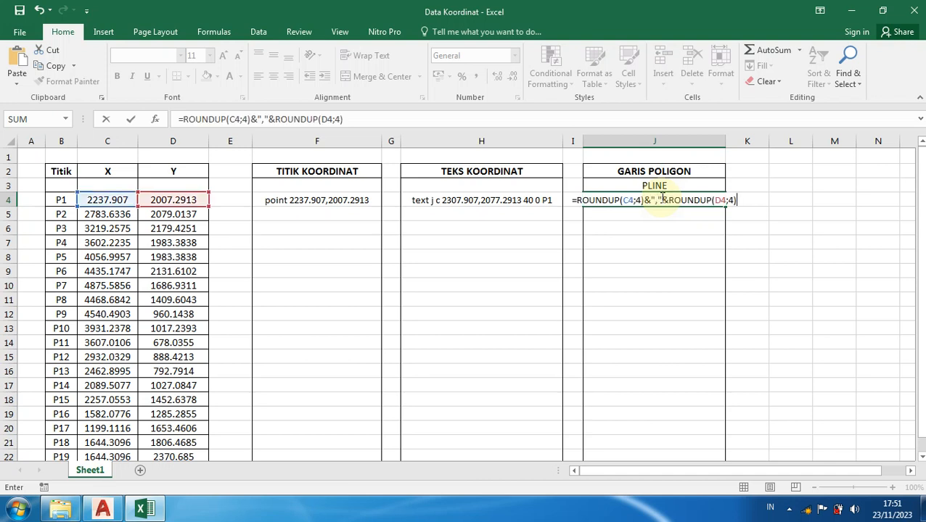
key(Return)
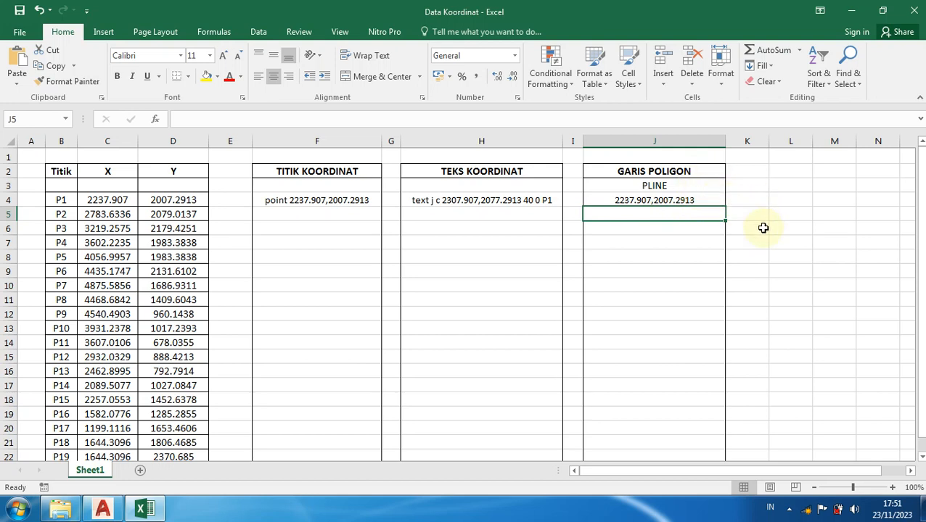
click(784, 212)
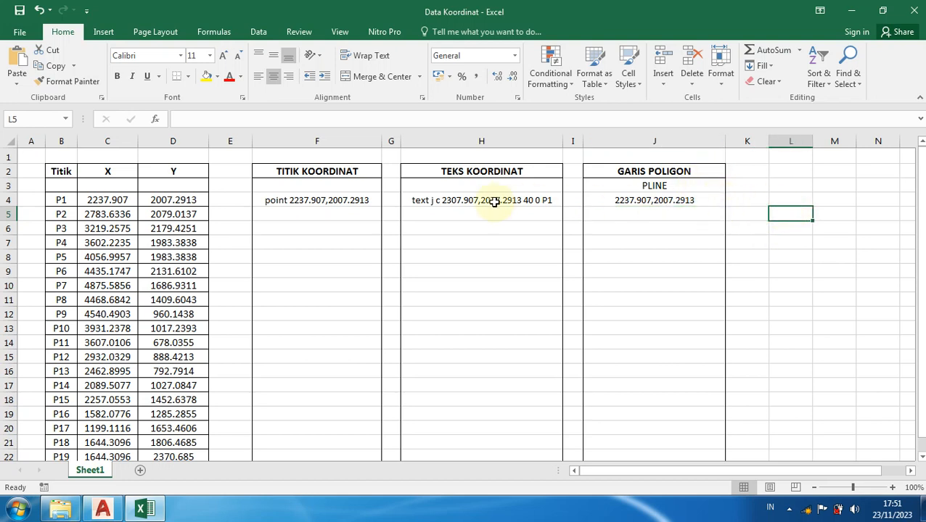
Fill the formulas in F4:J4 down to row 22 so all points through P19 have commands.
scroll(478, 241, down, 2)
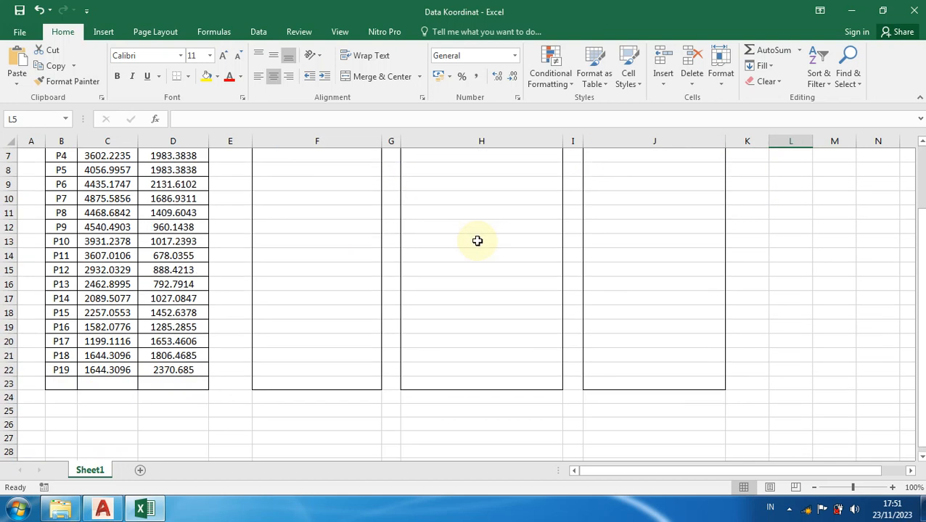
scroll(477, 241, up, 2)
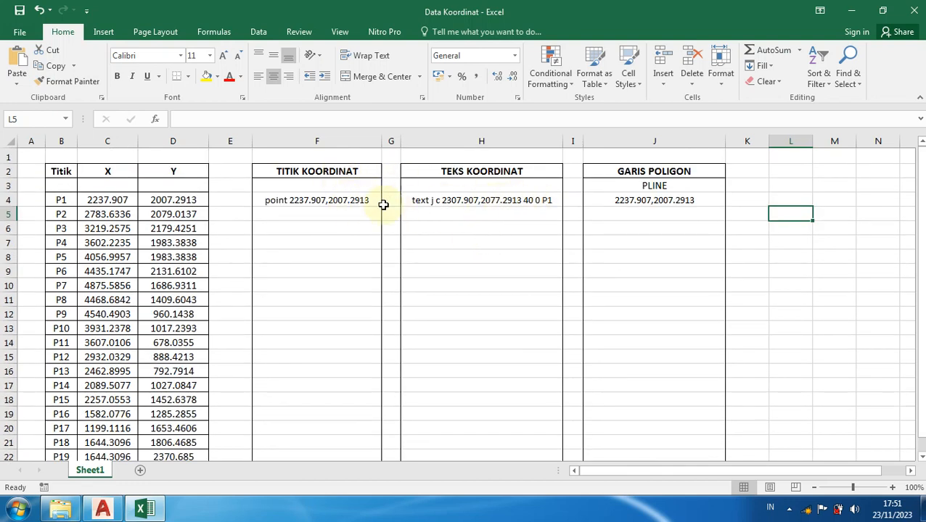
click(268, 201)
drag(297, 203, 639, 202)
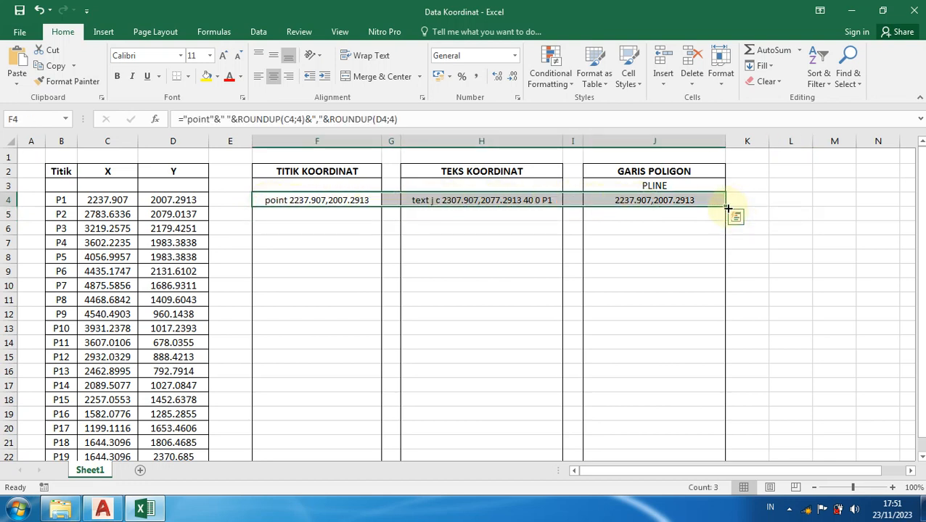
drag(725, 209, 691, 412)
drag(690, 405, 687, 401)
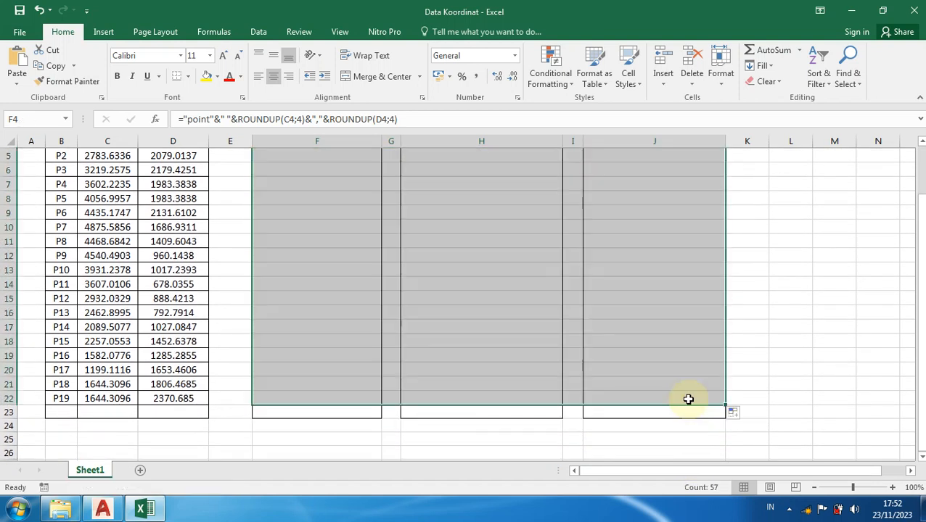
scroll(777, 305, up, 2)
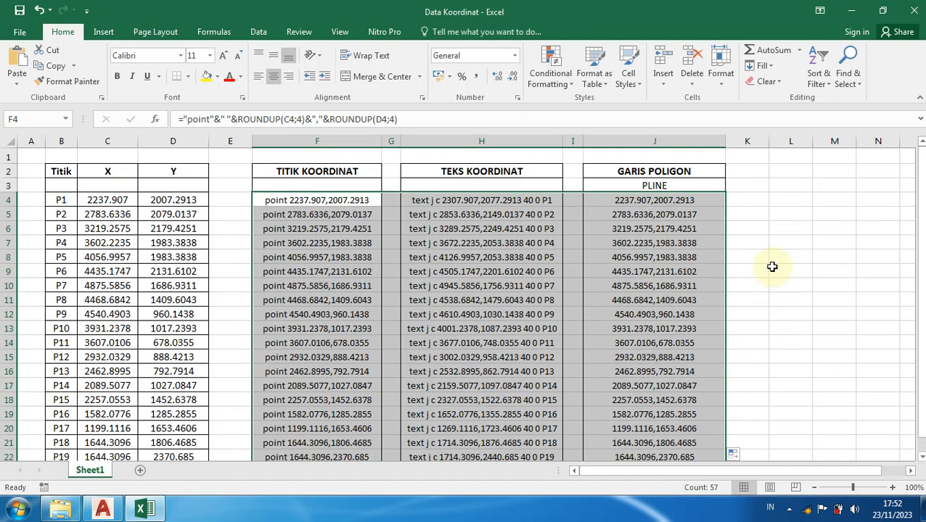
scroll(772, 267, down, 3)
scroll(772, 267, up, 2)
click(775, 257)
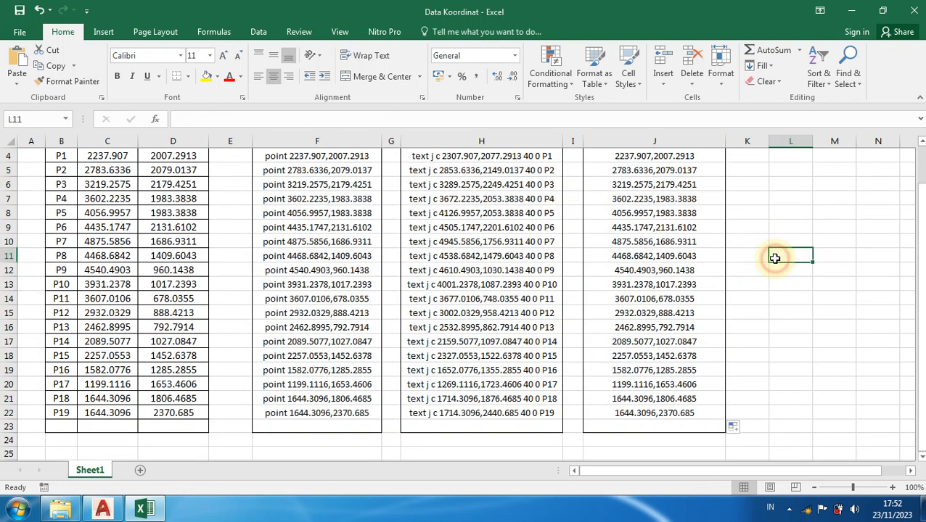
scroll(769, 268, up, 1)
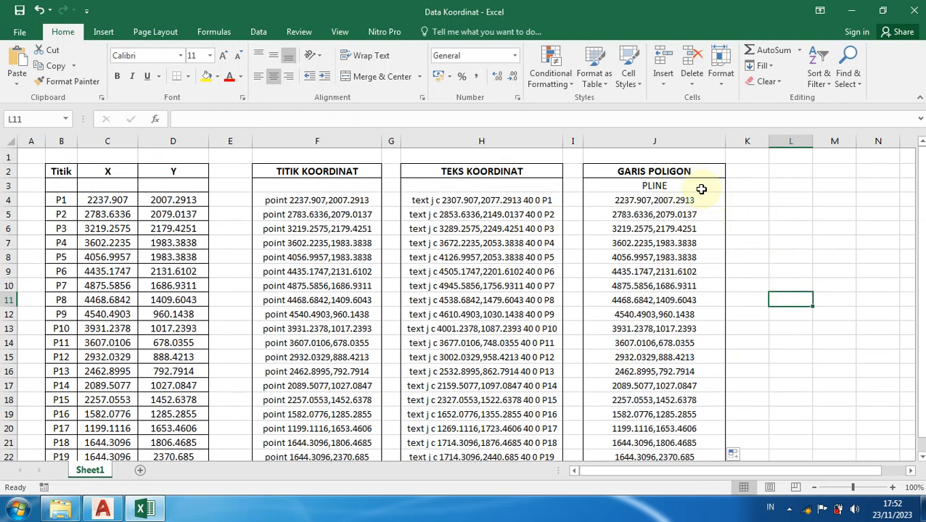
Enter CLOSE in cell J23 as the last line of the GARIS POLIGON column.
scroll(683, 276, down, 2)
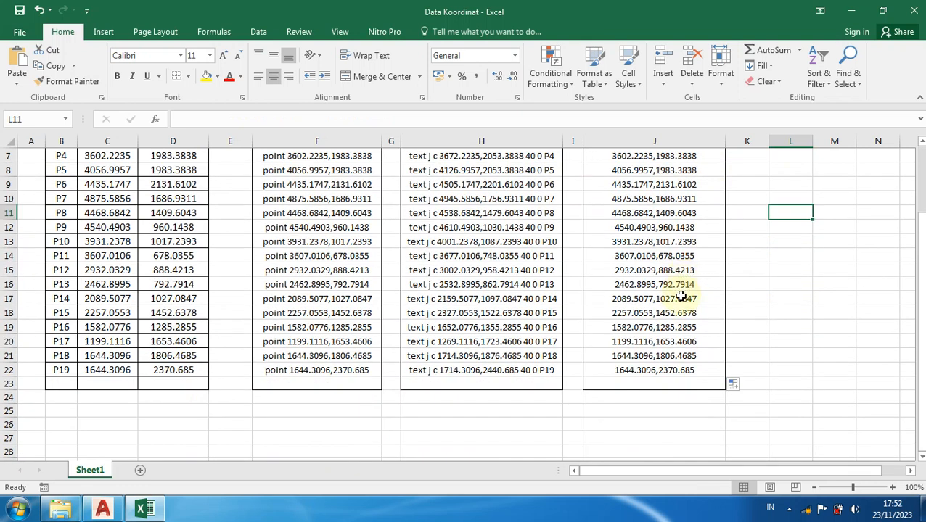
scroll(675, 312, down, 1)
click(654, 341)
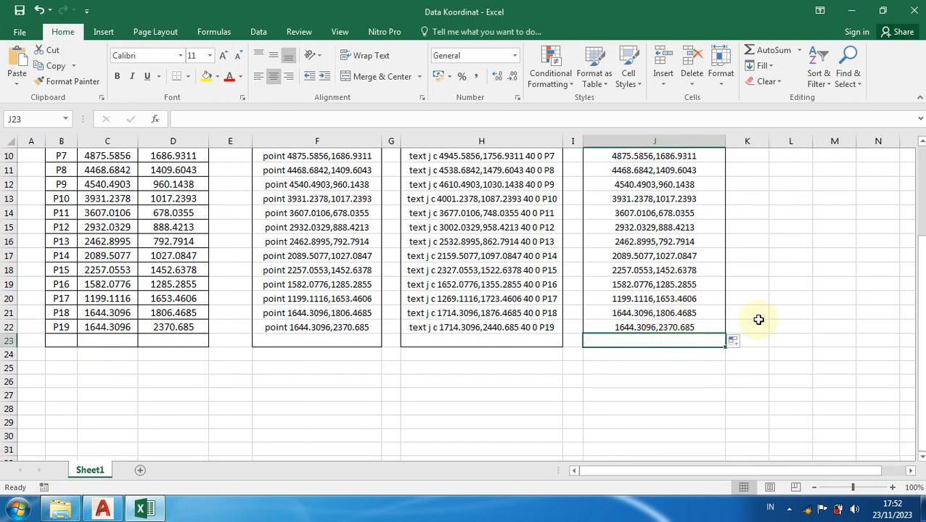
text(CLOSE)
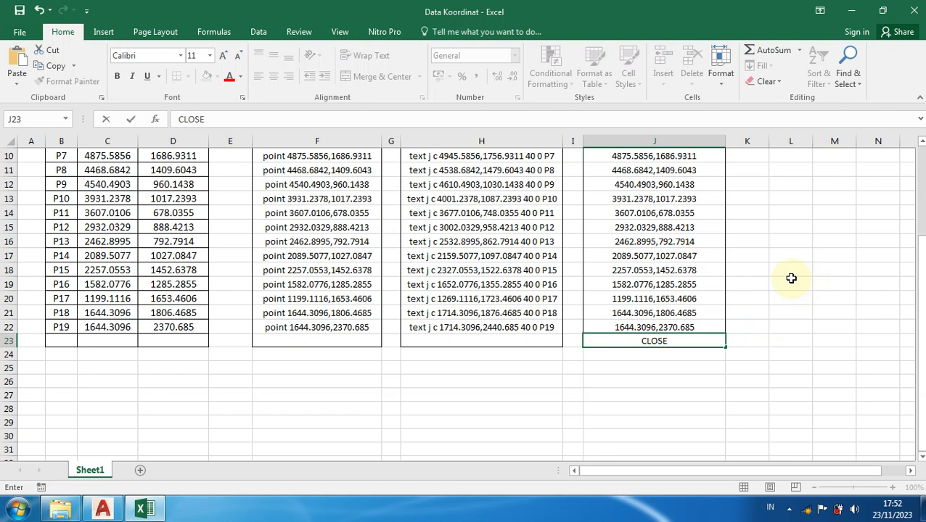
click(791, 284)
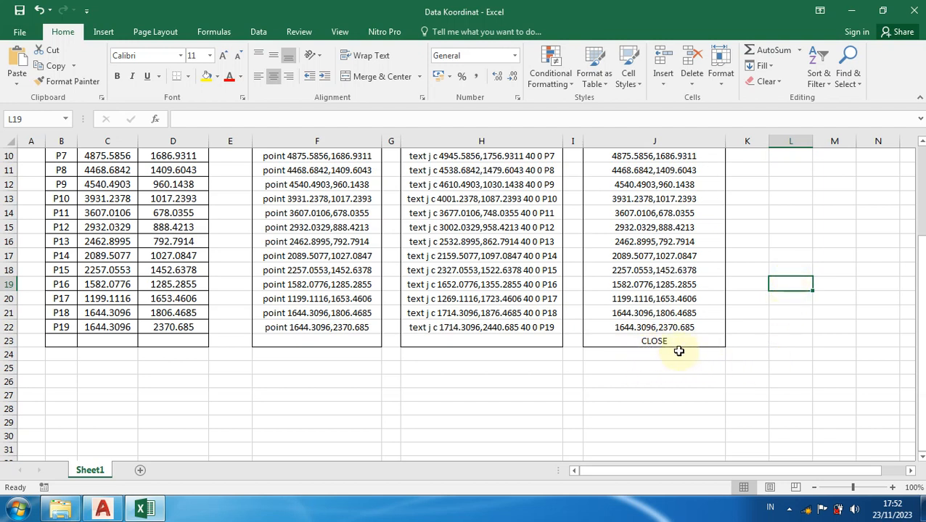
Copy the polygon commands in J3:J23, from PLINE through CLOSE.
scroll(697, 353, up, 3)
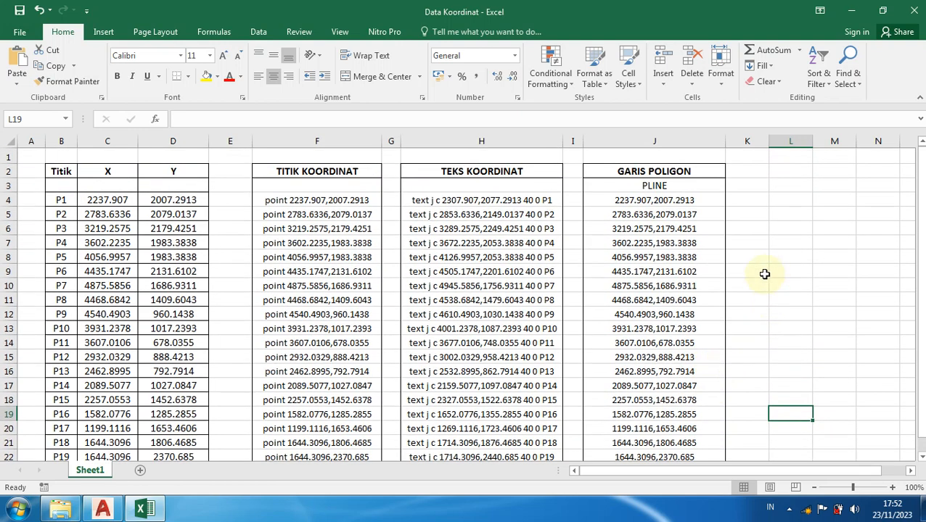
scroll(765, 269, down, 1)
scroll(764, 268, up, 1)
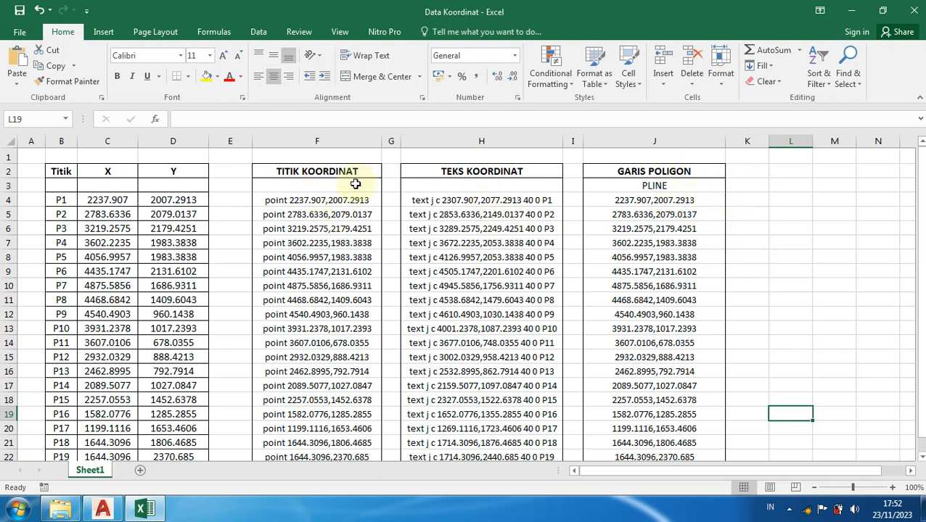
scroll(745, 199, down, 2)
scroll(746, 200, up, 2)
scroll(744, 200, down, 1)
scroll(718, 196, up, 1)
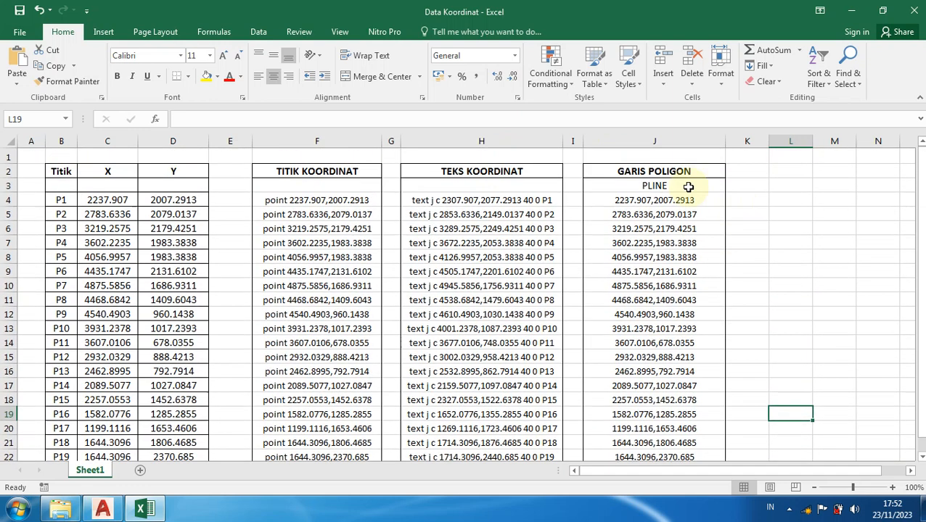
drag(632, 186, 668, 441)
scroll(680, 338, up, 1)
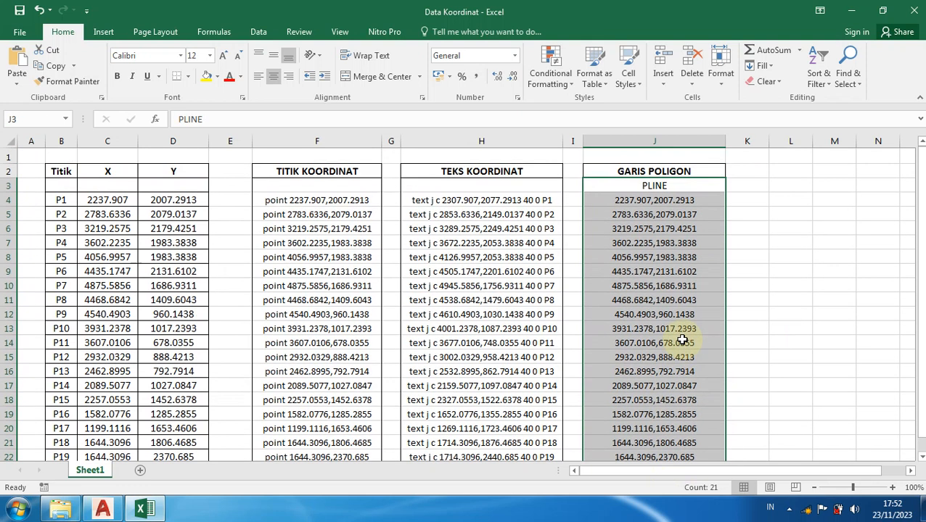
key(ctrl+c)
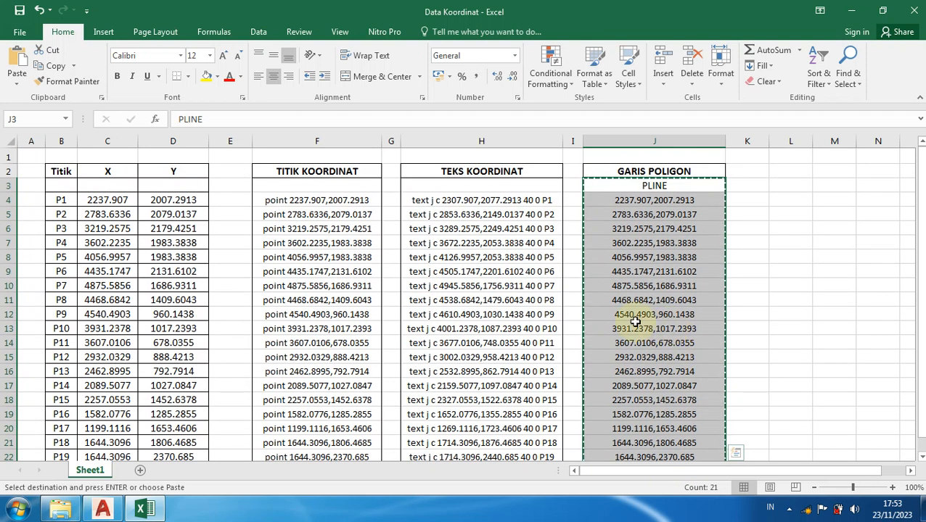
Switch to AutoCAD and paste the copied polygon commands into the command line to draw the closed polyline.
click(103, 508)
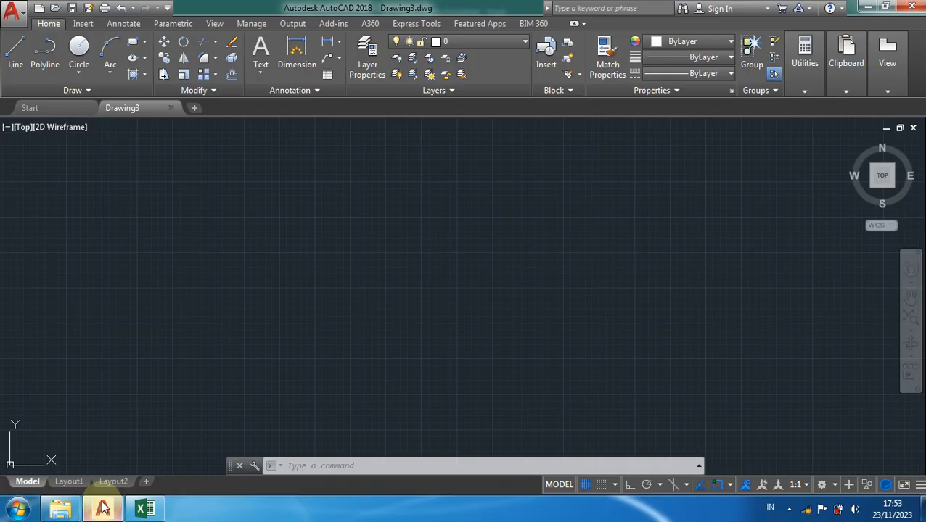
click(323, 465)
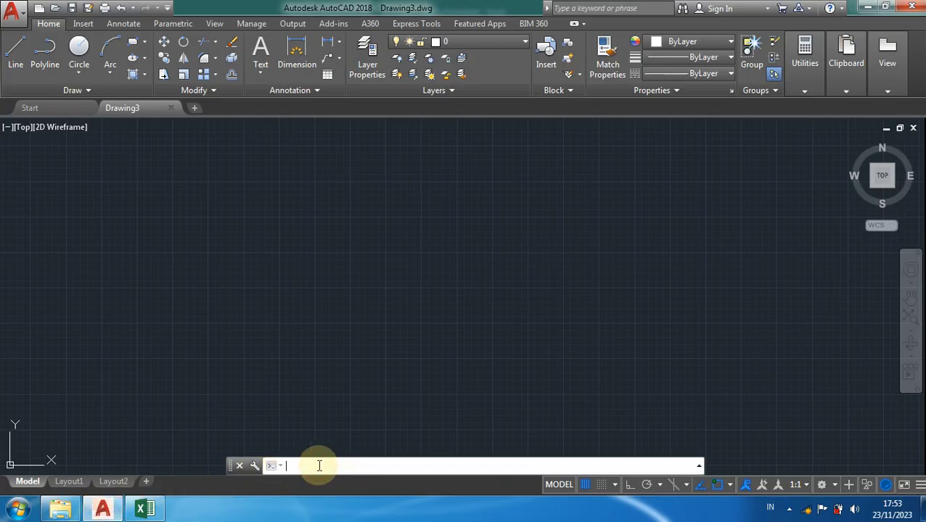
right_click(316, 465)
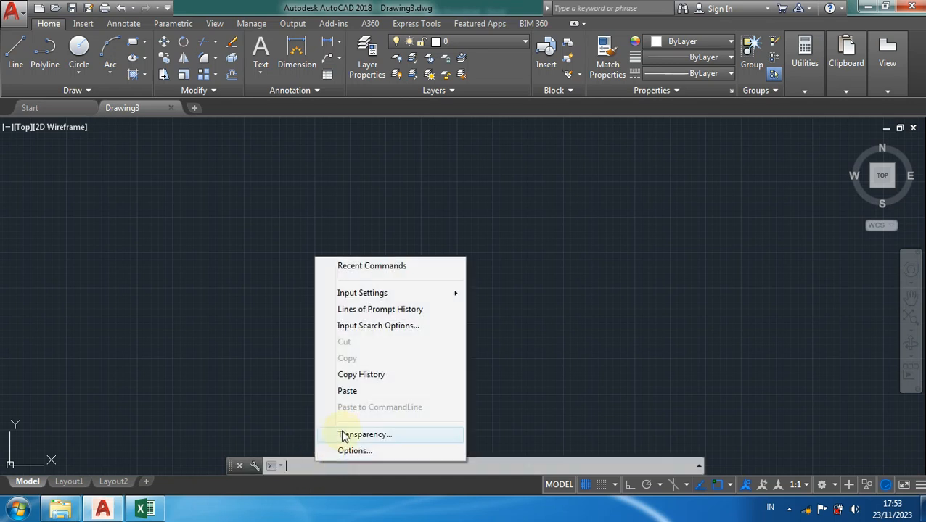
click(348, 393)
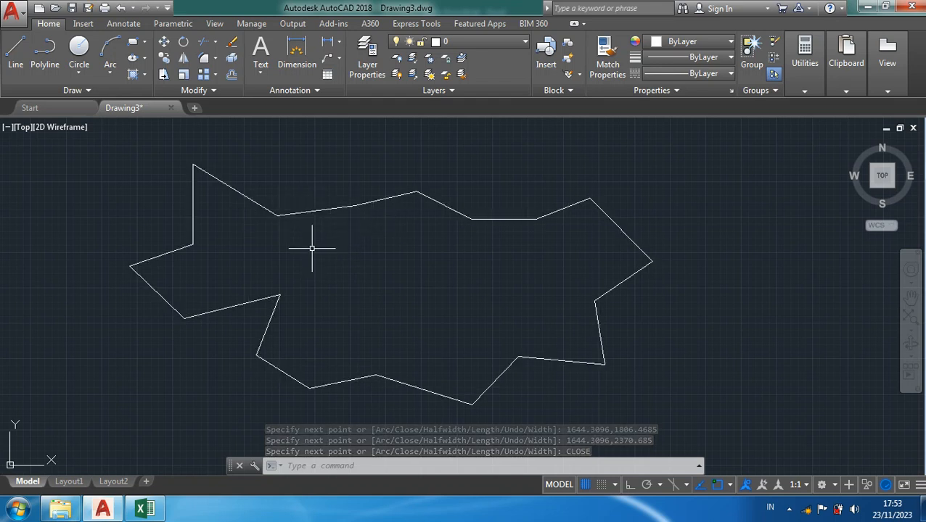
Revisit the GARIS POLIGON column in Excel, and erase the closed polyline from the AutoCAD drawing.
click(142, 511)
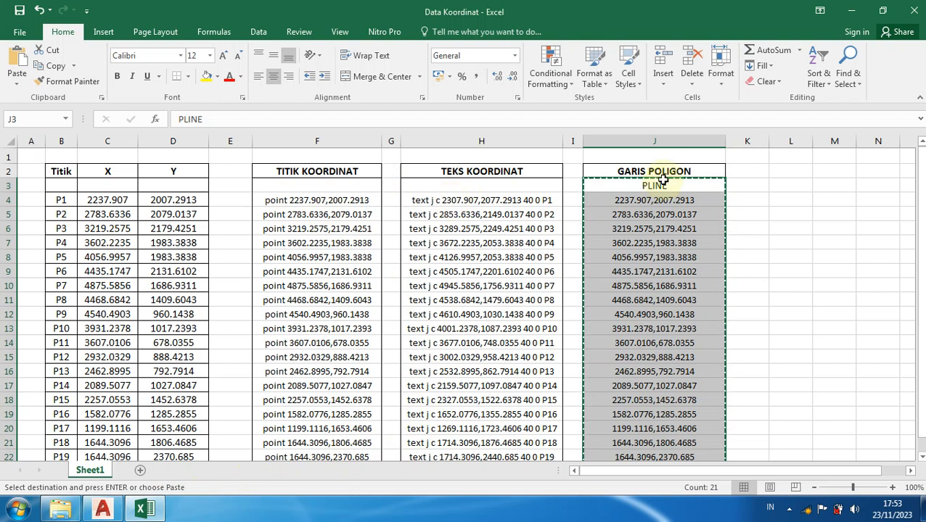
click(103, 509)
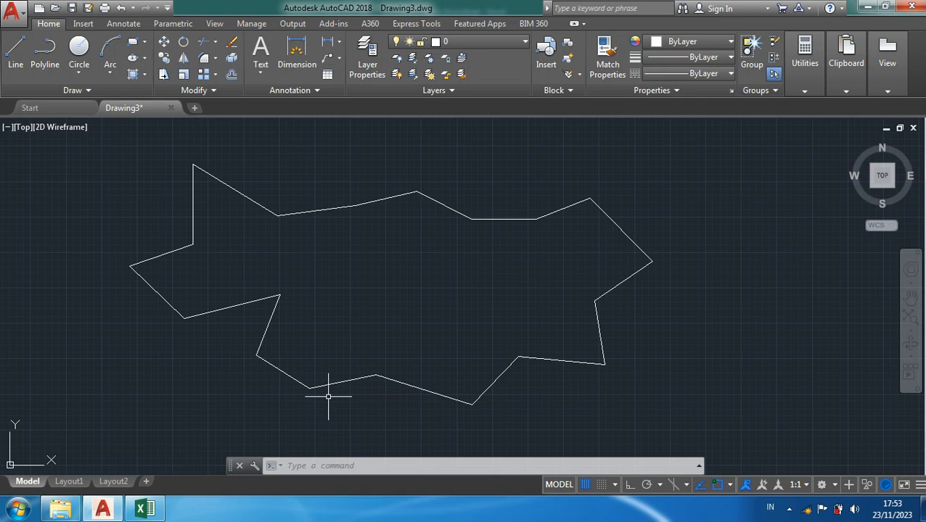
key(Escape)
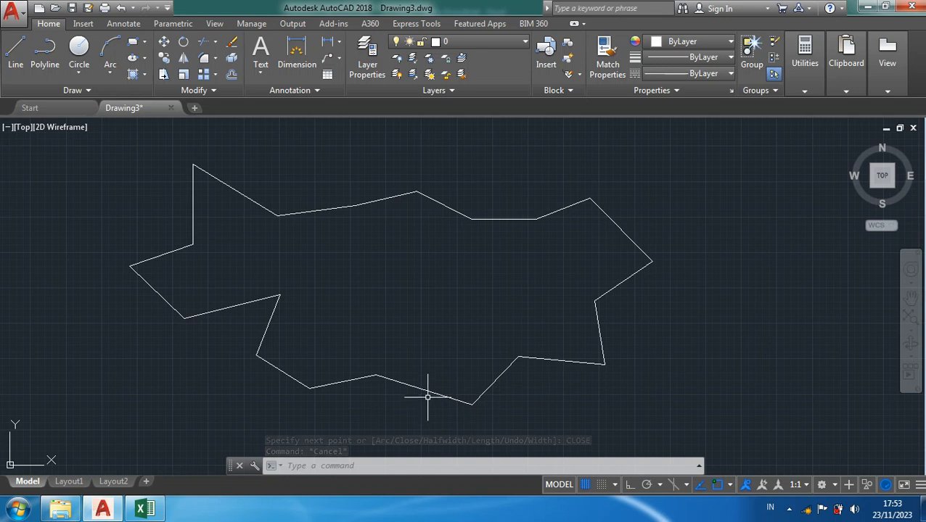
click(458, 397)
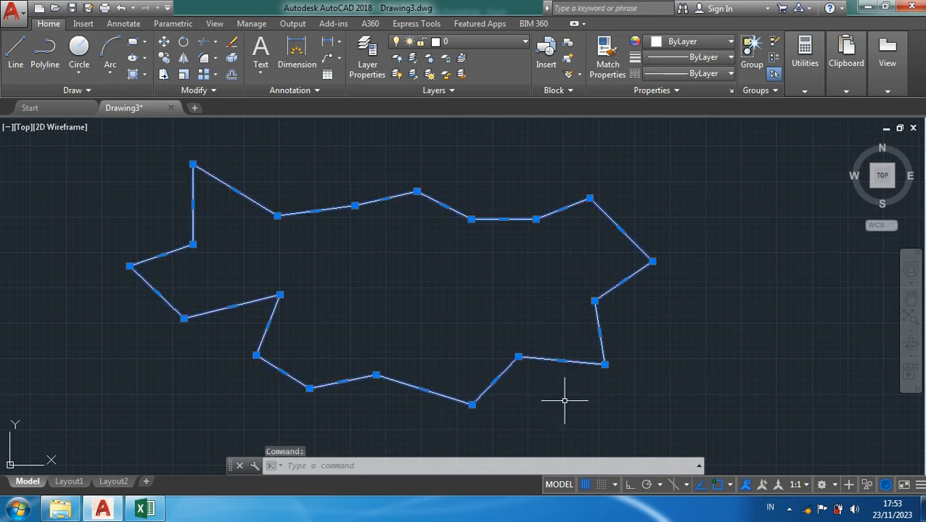
key(Delete)
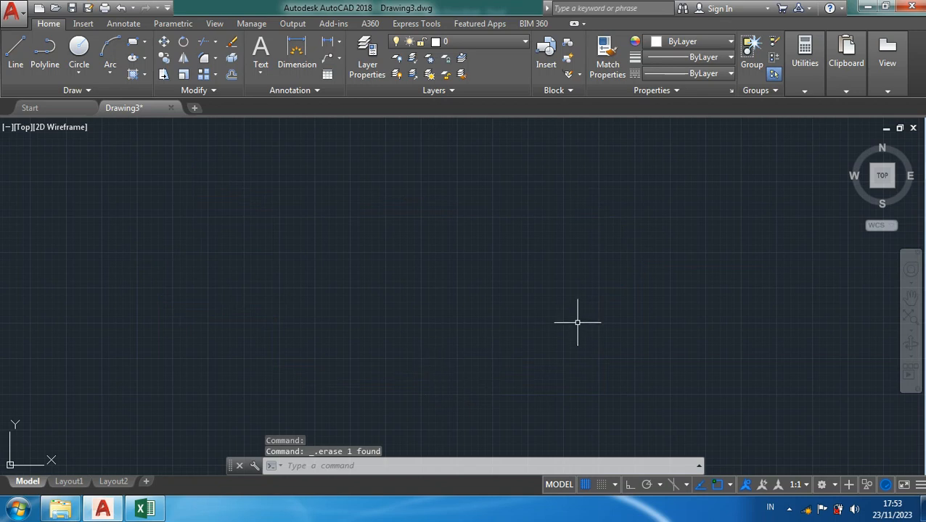
Return to Excel to clear the copied range, and open a blank Notepad document from the desktop.
click(862, 55)
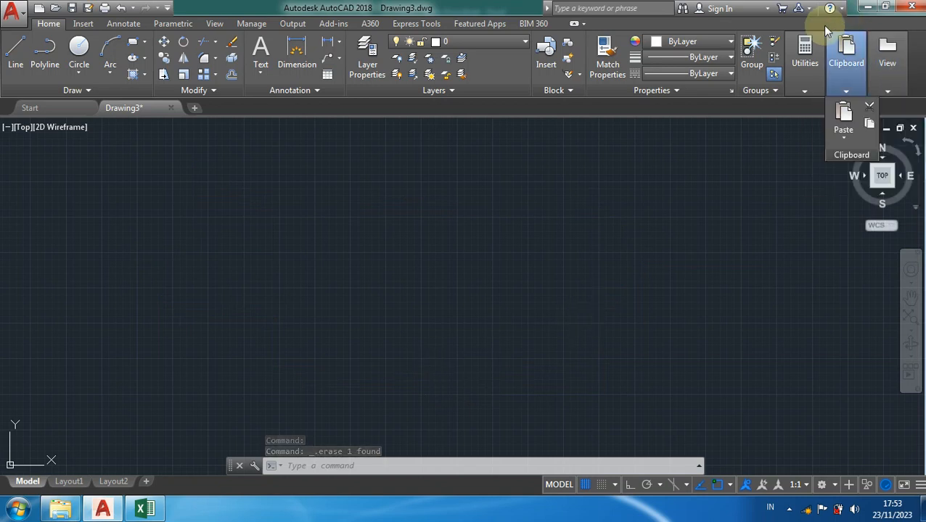
click(869, 9)
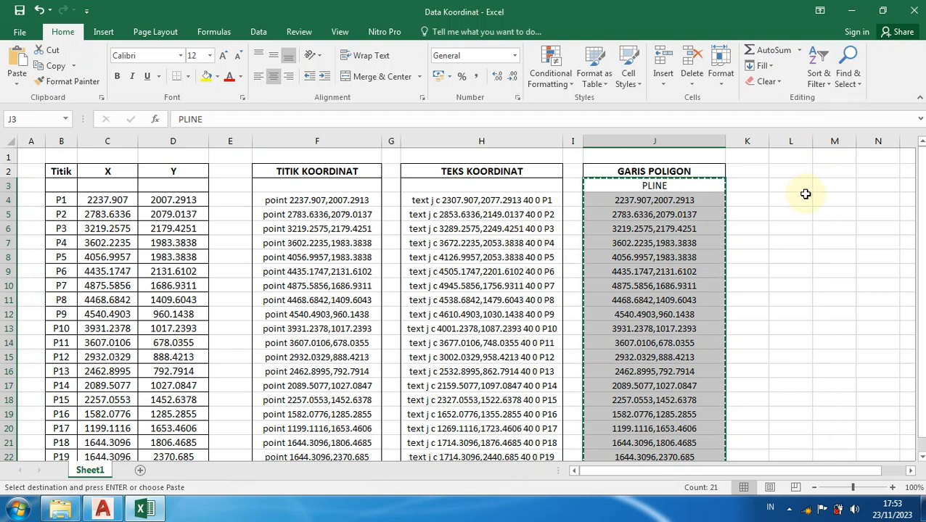
click(806, 197)
key(Escape)
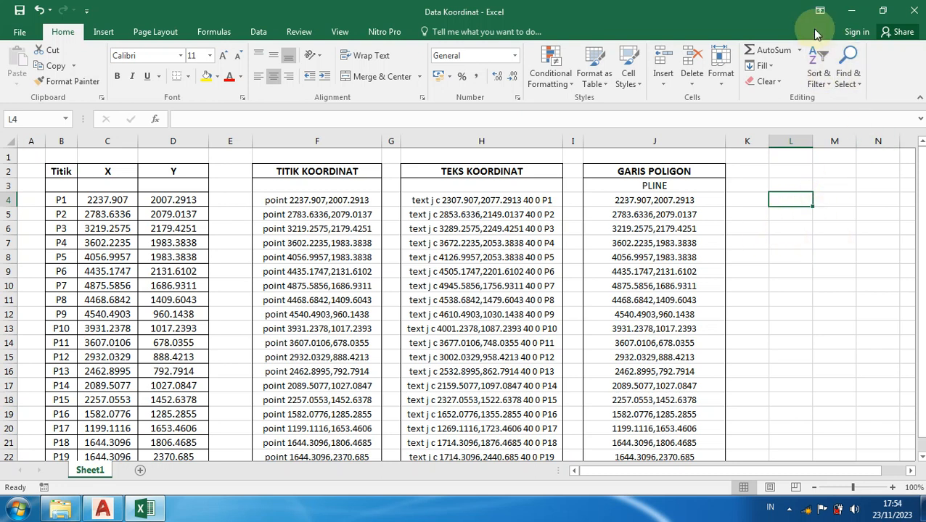
click(849, 12)
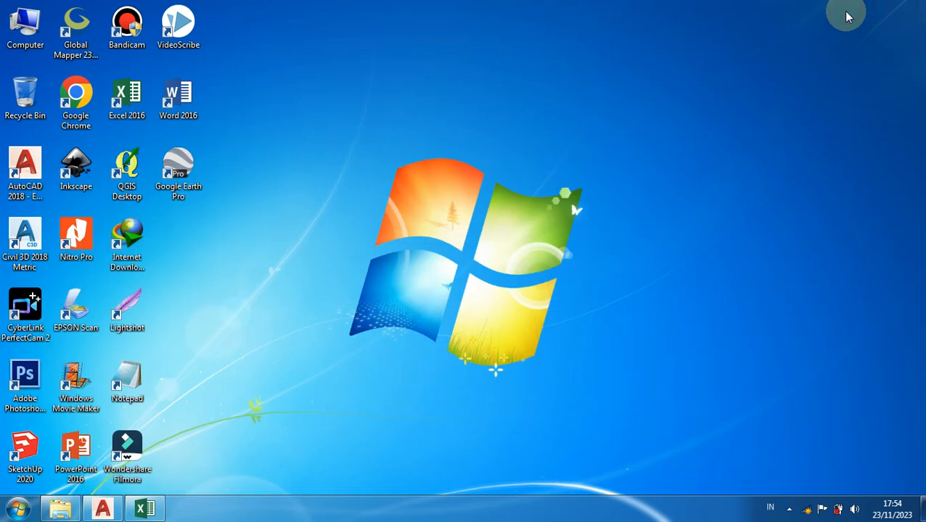
double_click(131, 377)
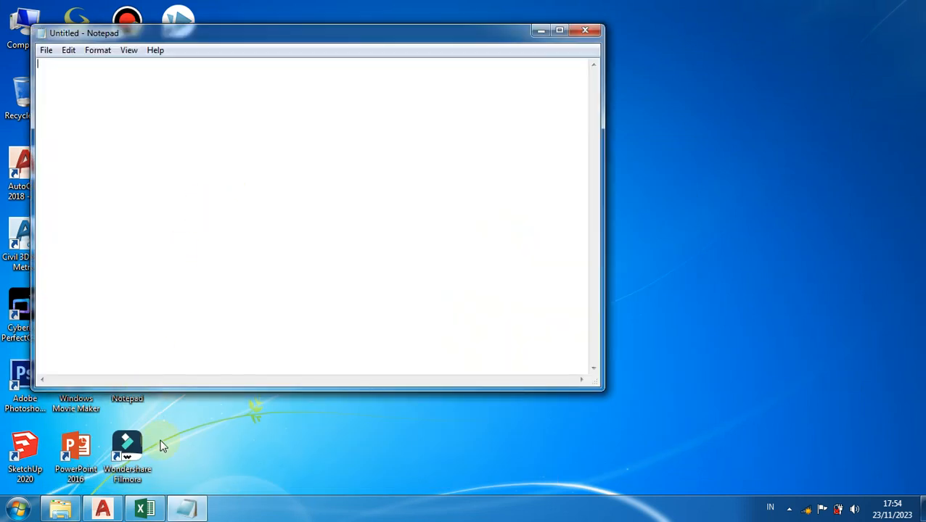
Copy the point and text commands in F4:H22 from Excel and paste them into the blank Notepad document.
click(145, 508)
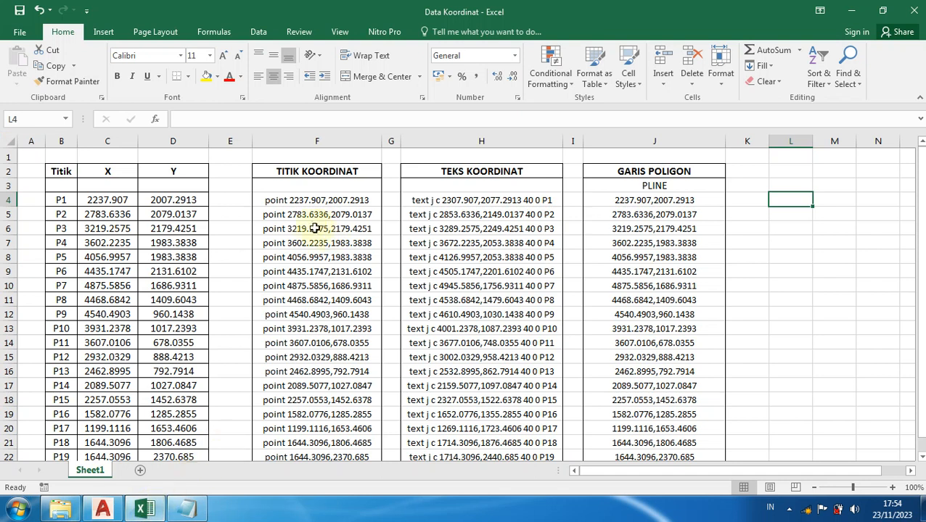
drag(277, 203, 483, 439)
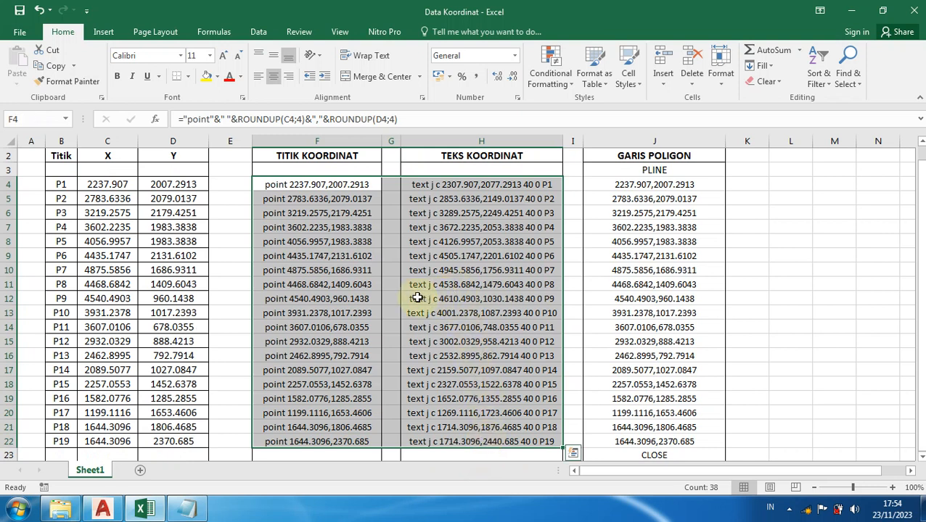
key(ctrl+c)
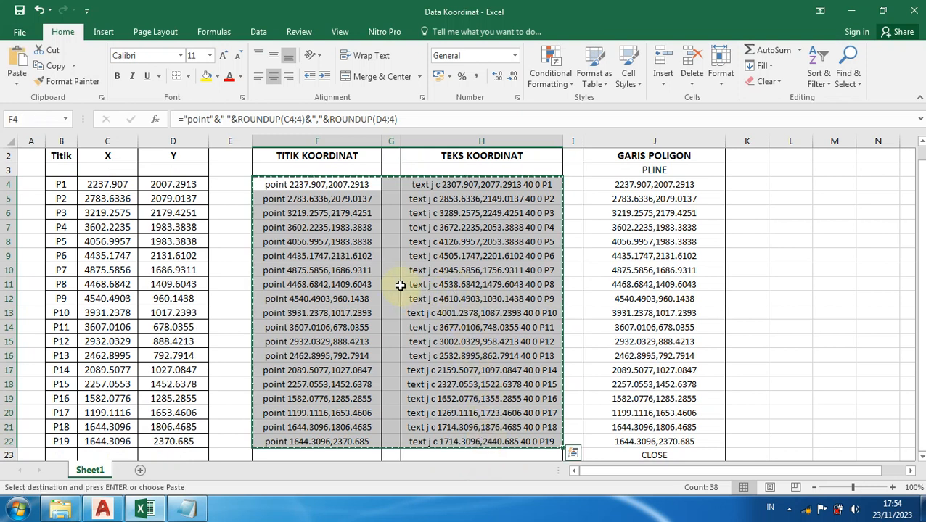
click(186, 509)
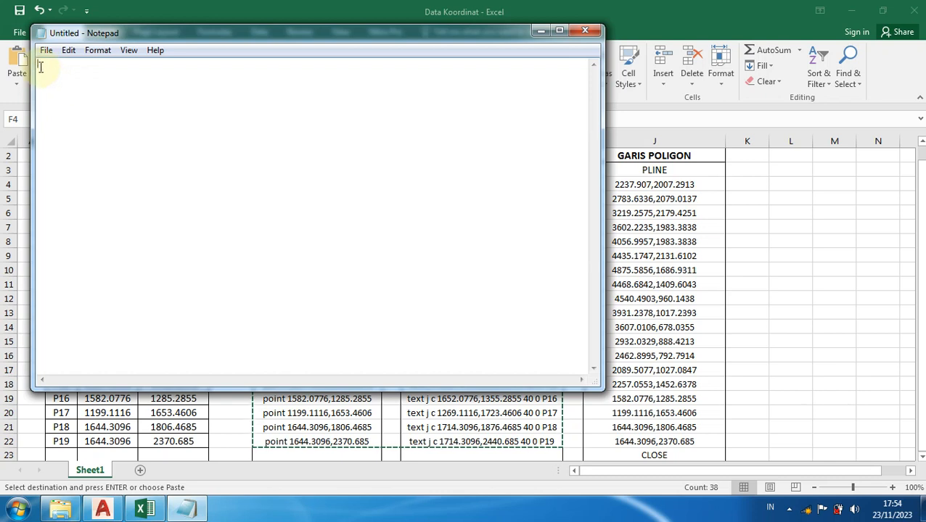
key(ctrl+v)
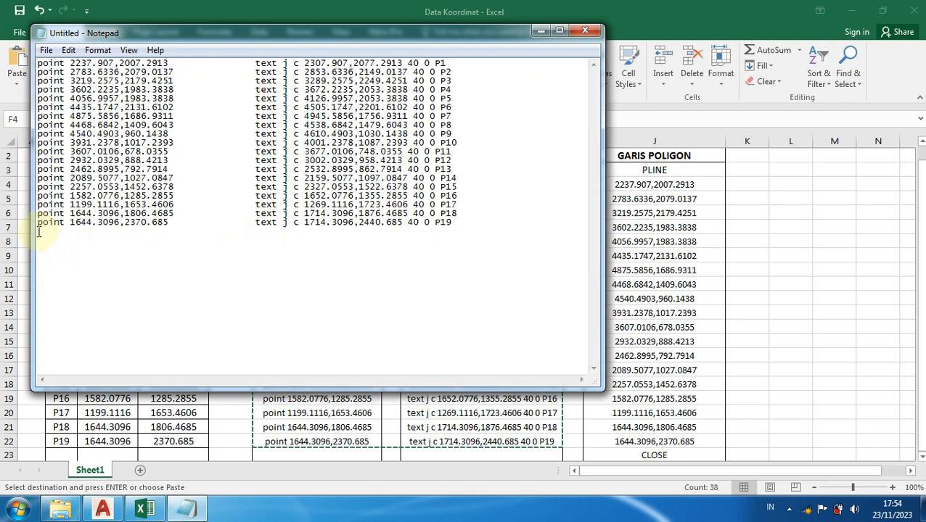
Return to Excel and copy the GARIS POLIGON commands in J3:J23, including PLINE and CLOSE.
click(540, 30)
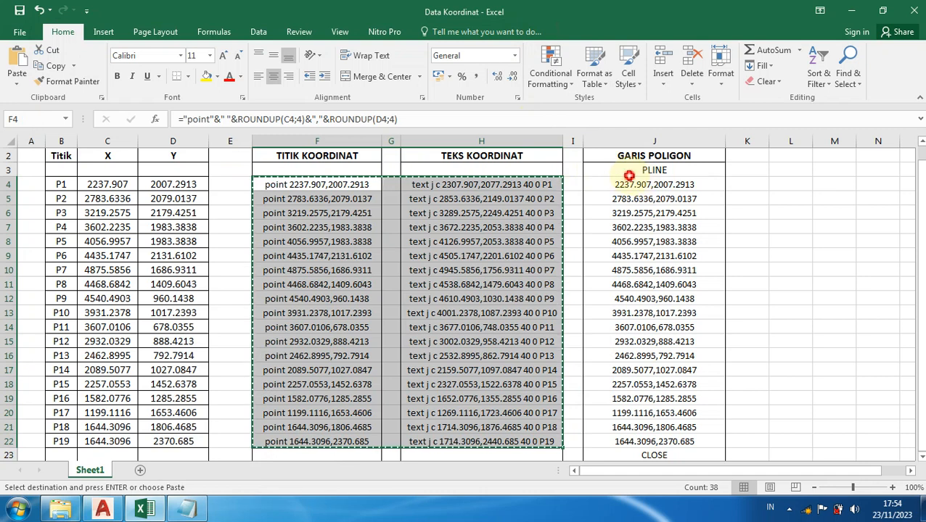
click(625, 171)
drag(627, 185, 653, 451)
scroll(807, 269, down, 1)
scroll(809, 269, up, 1)
key(ctrl+c)
scroll(808, 266, down, 1)
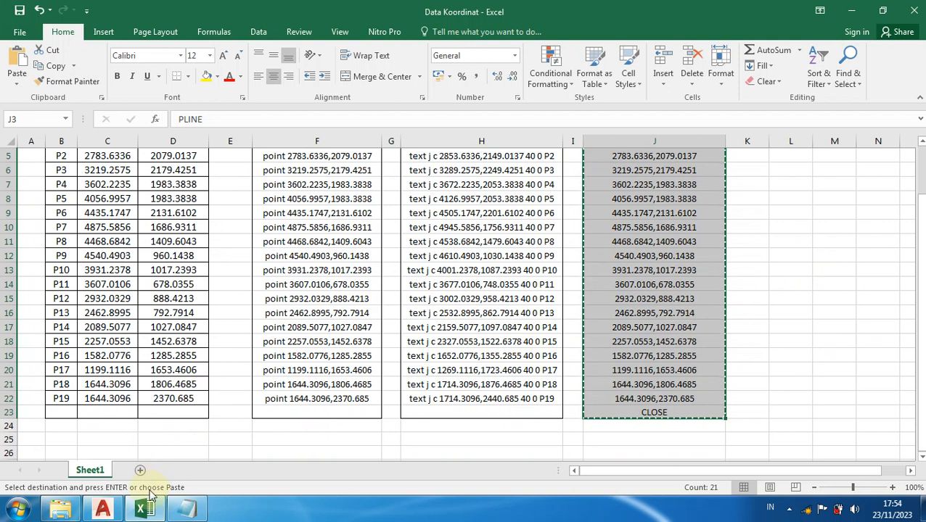
scroll(185, 515, up, 1)
Paste the copied polygon commands into Notepad on the line below the P19 point and text commands.
click(185, 513)
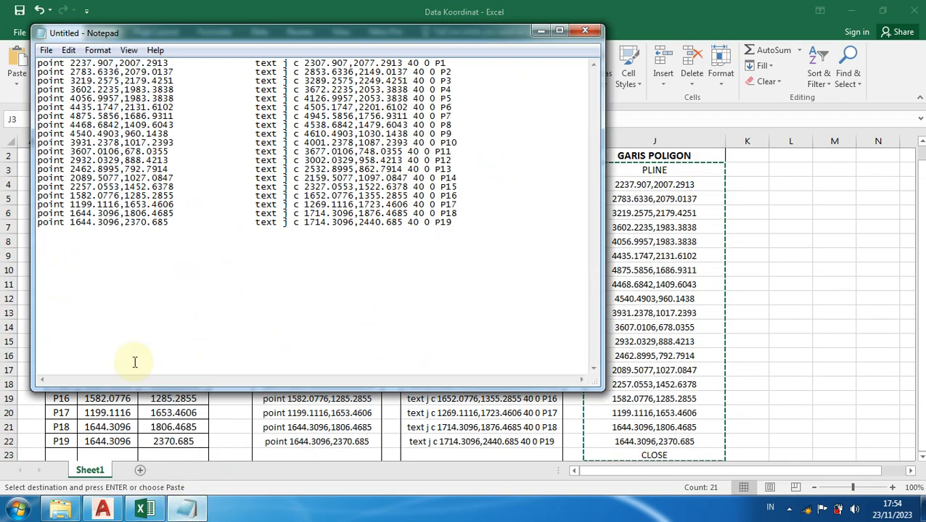
click(41, 233)
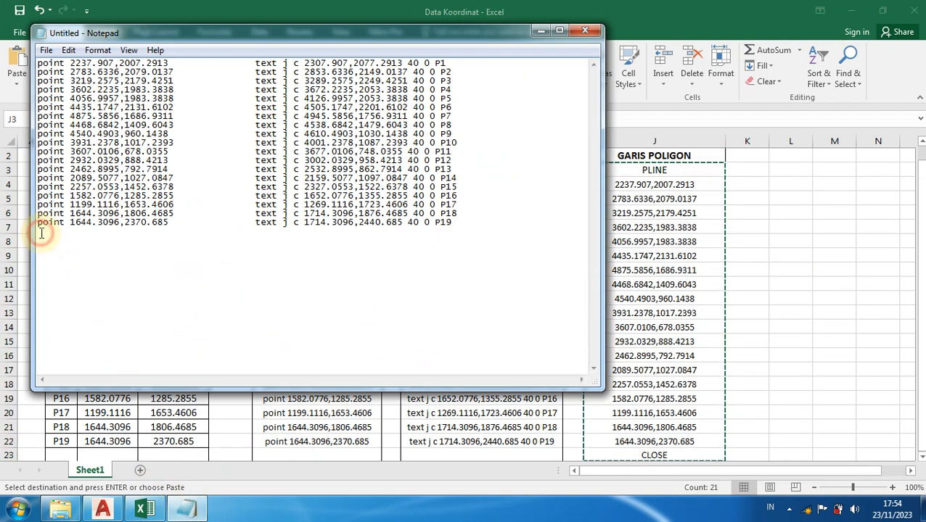
right_click(41, 232)
click(74, 290)
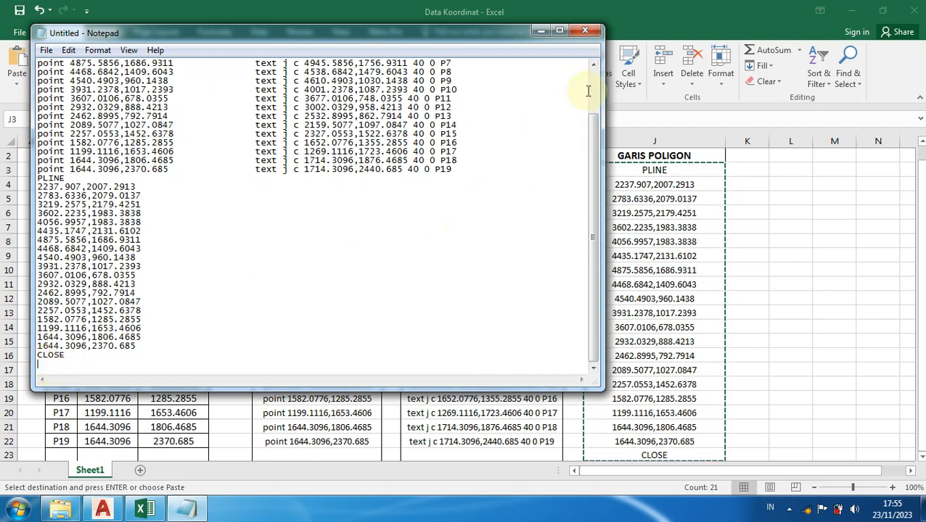
Close Notepad and save the commands as the script file Data Koordinat.scr on Local Disk (D:).
click(585, 31)
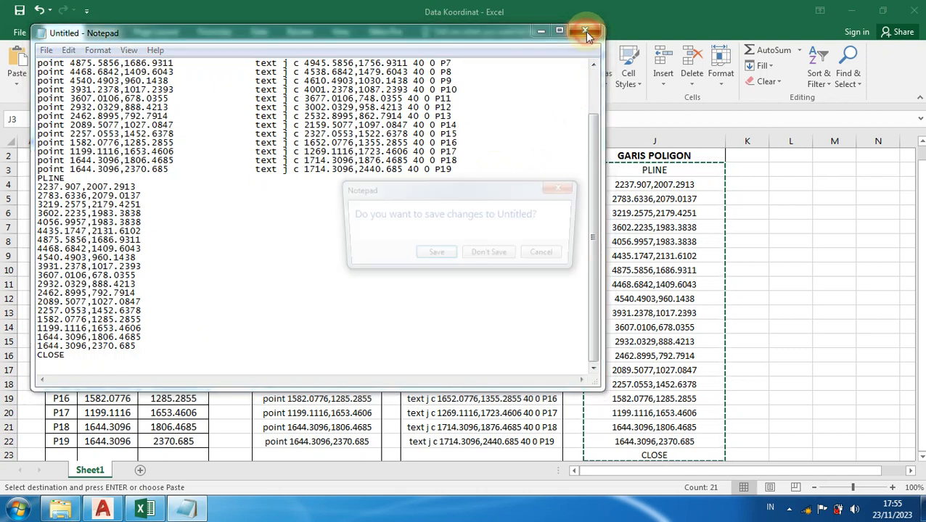
click(432, 257)
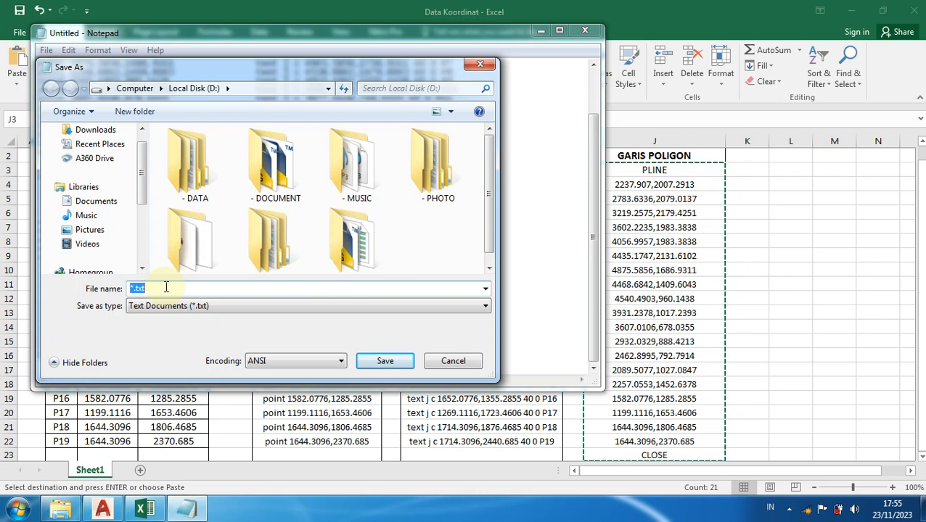
text(Data Koordinat.)
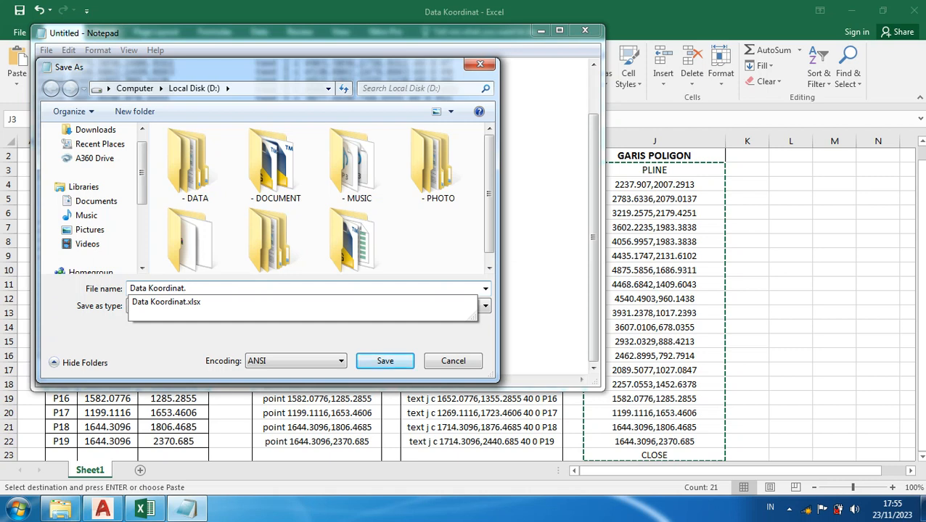
text(scr)
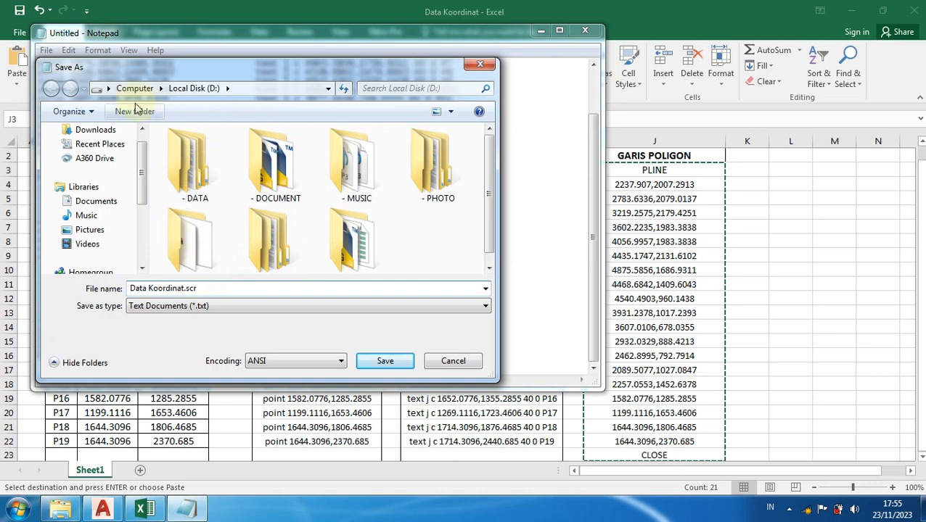
scroll(141, 188, down, 1)
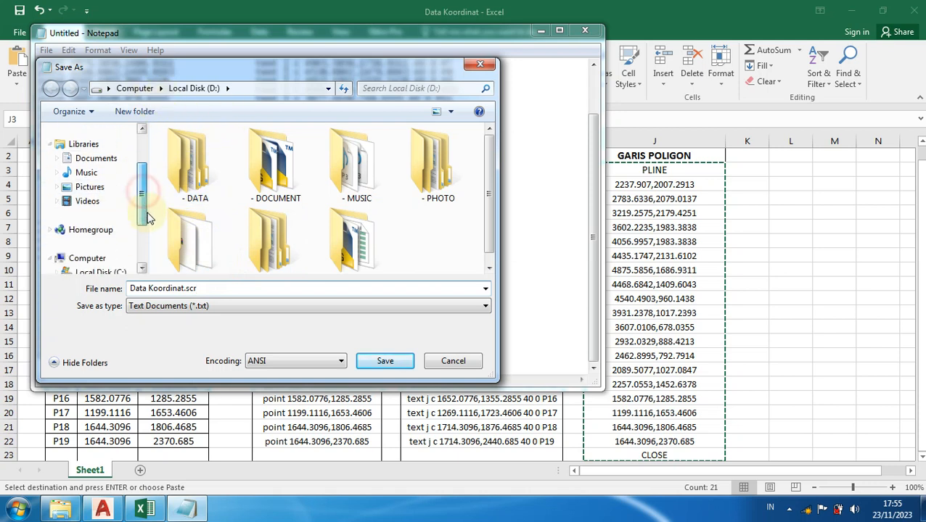
click(98, 258)
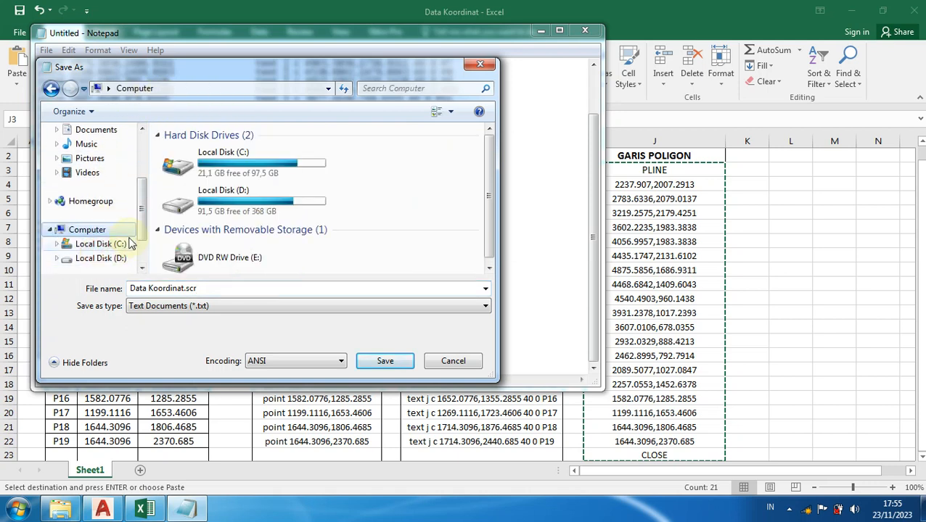
double_click(231, 200)
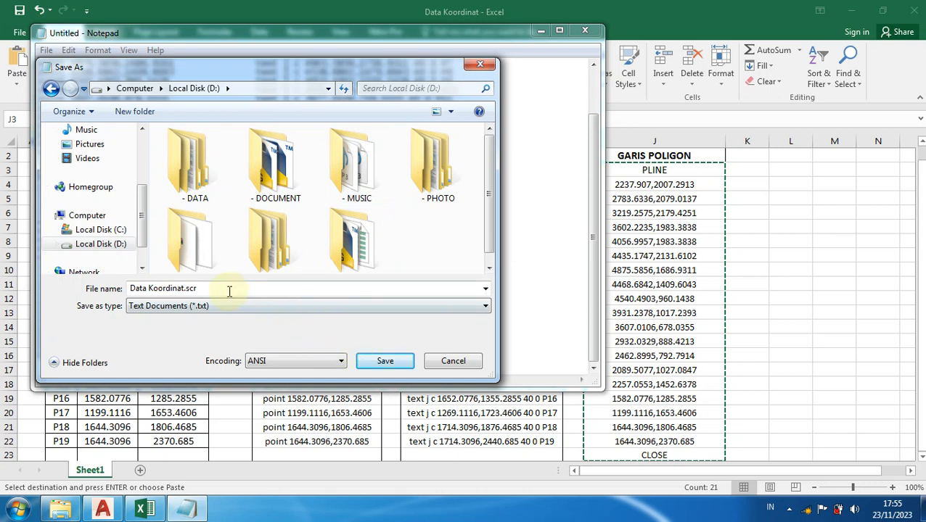
click(386, 362)
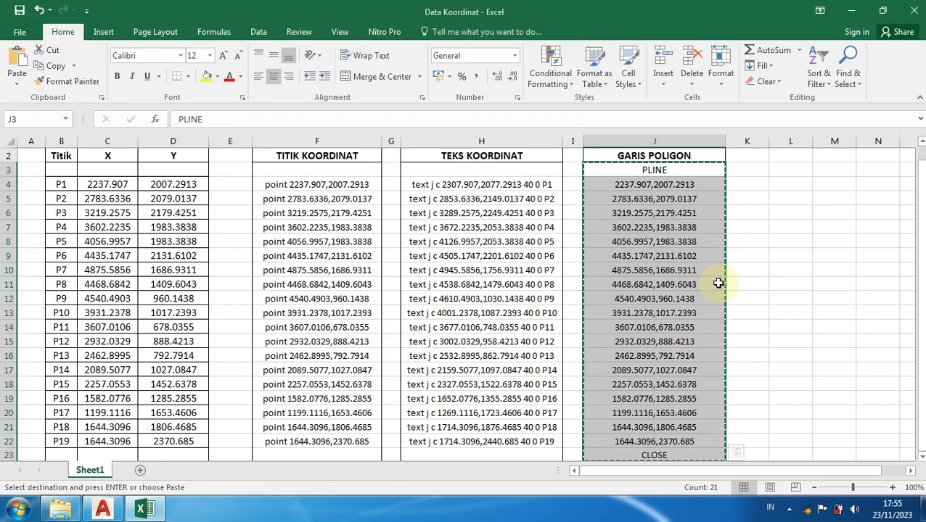
Clear the copied range in Excel, minimize the workbook and switch to the empty Drawing3 in AutoCAD.
click(792, 252)
key(Escape)
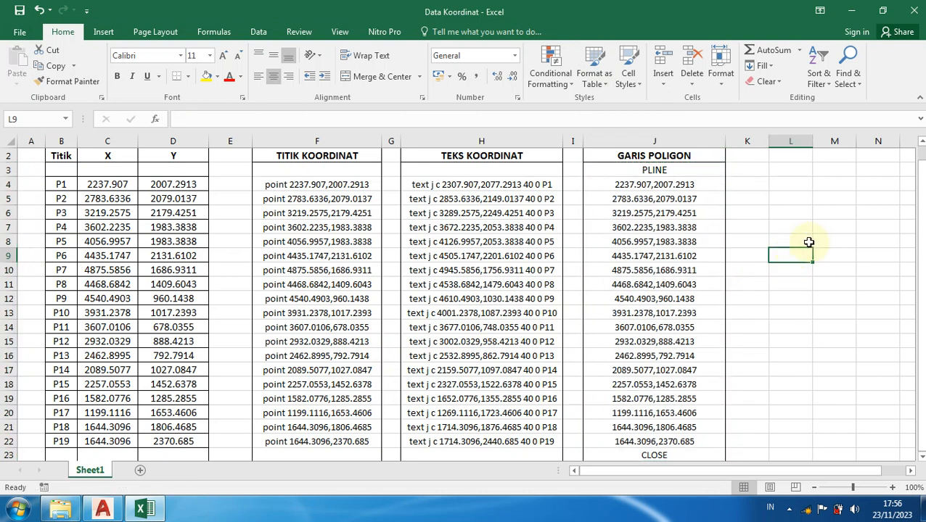
click(862, 13)
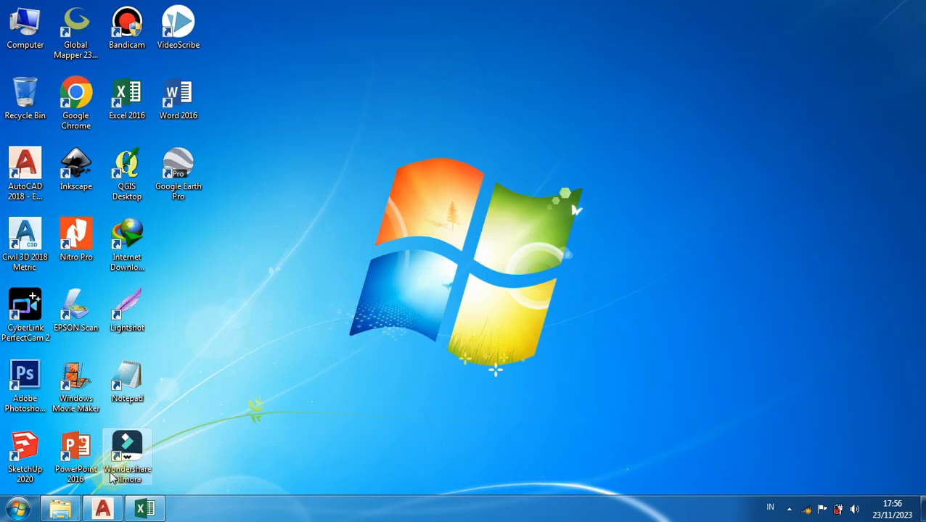
click(109, 510)
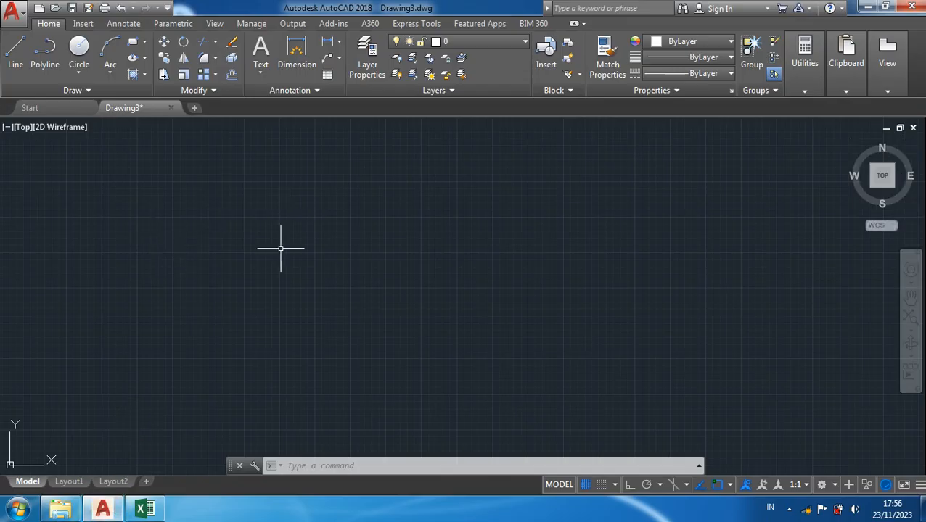
click(289, 218)
click(189, 207)
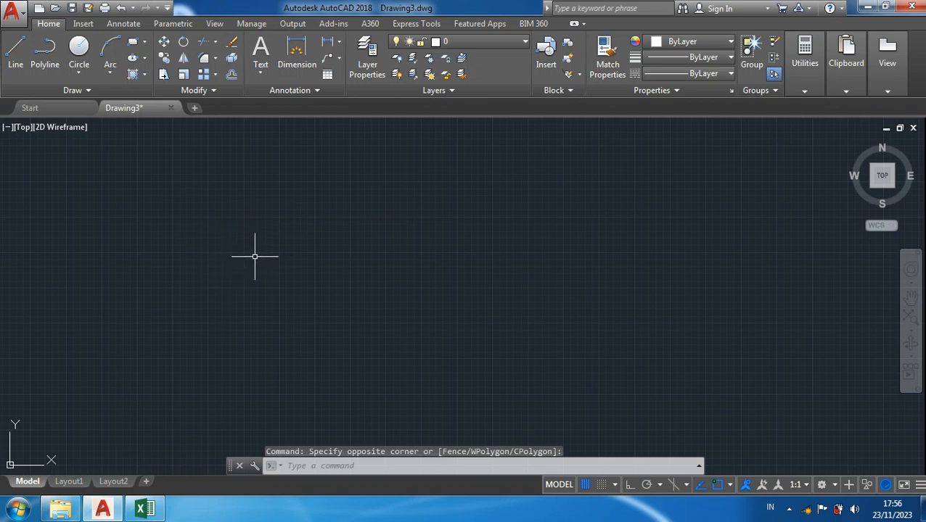
Run the Data Koordinat script from Local Disk (D:) to draw the points, labels and polygon.
text(sc)
key(Return)
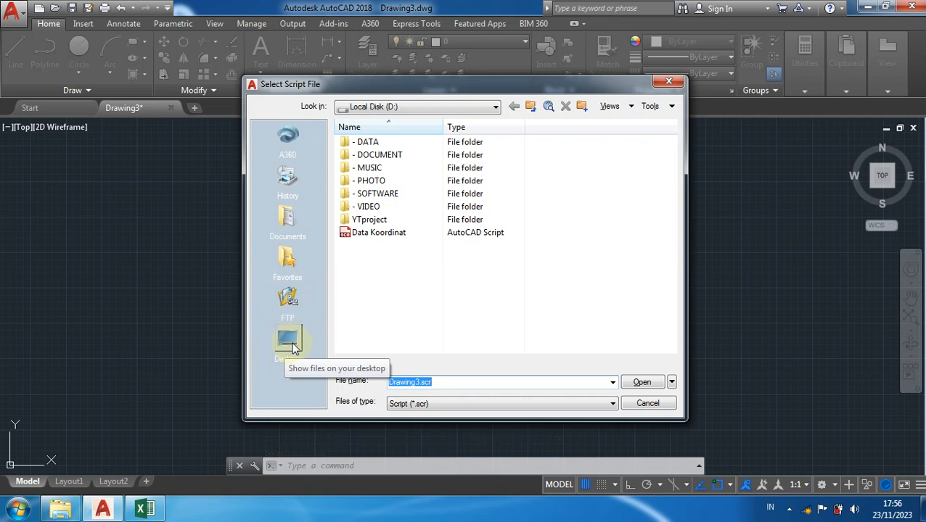
click(294, 347)
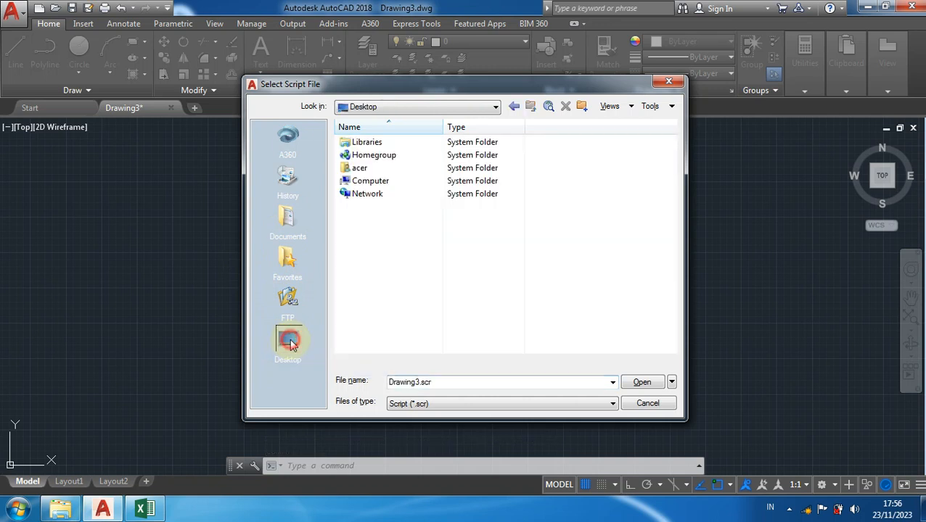
double_click(363, 181)
double_click(372, 170)
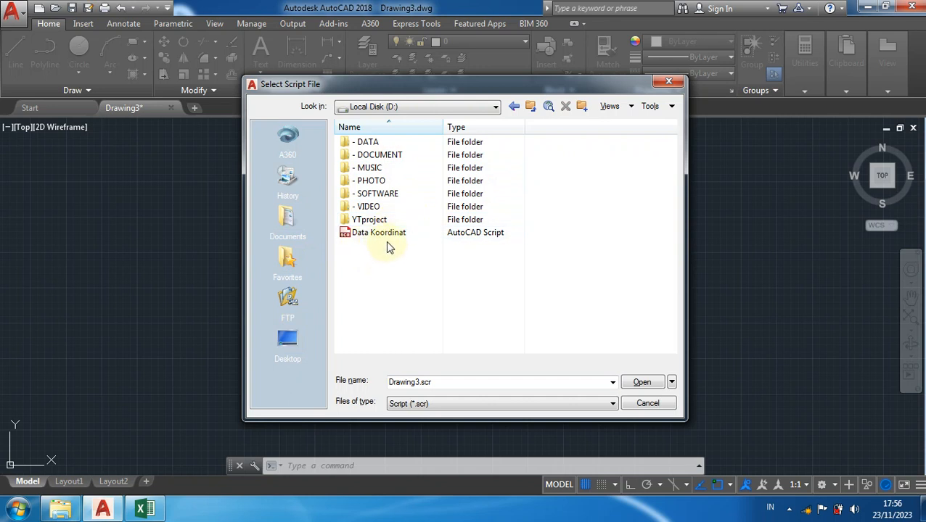
click(380, 239)
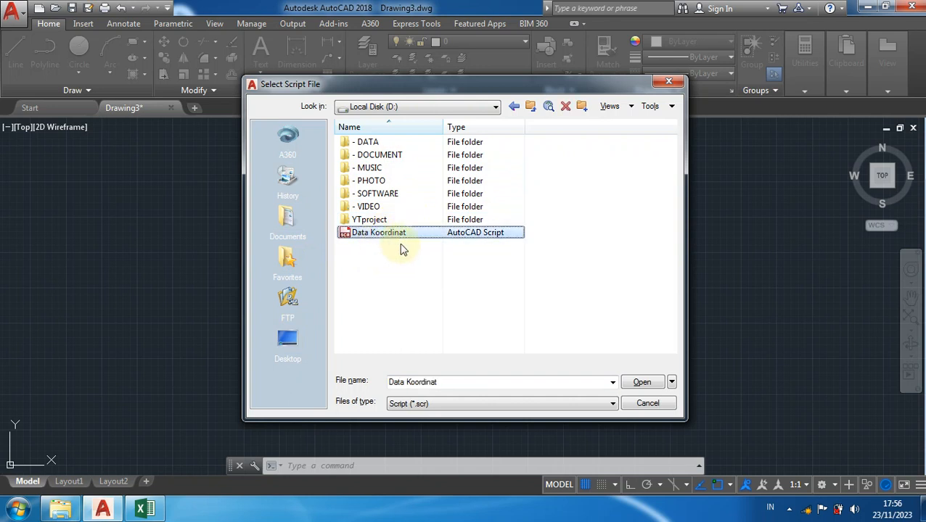
click(373, 238)
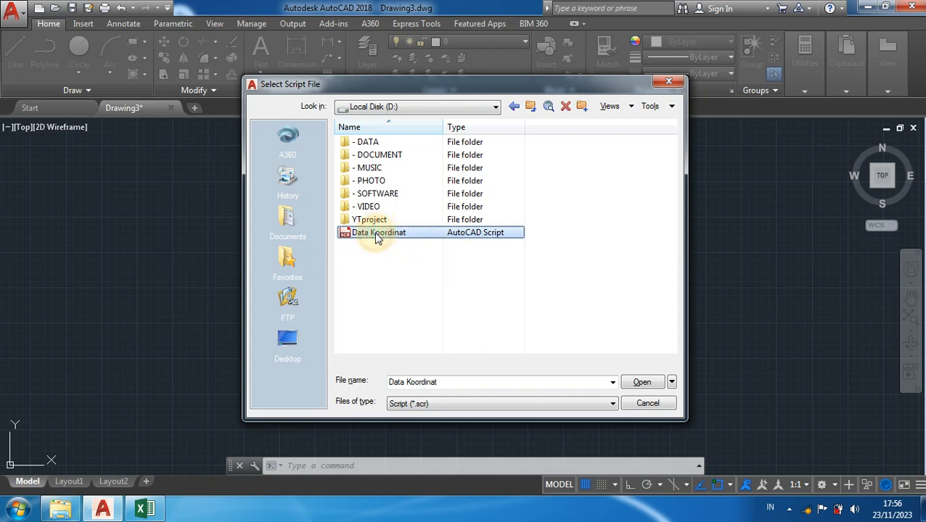
click(440, 280)
click(378, 237)
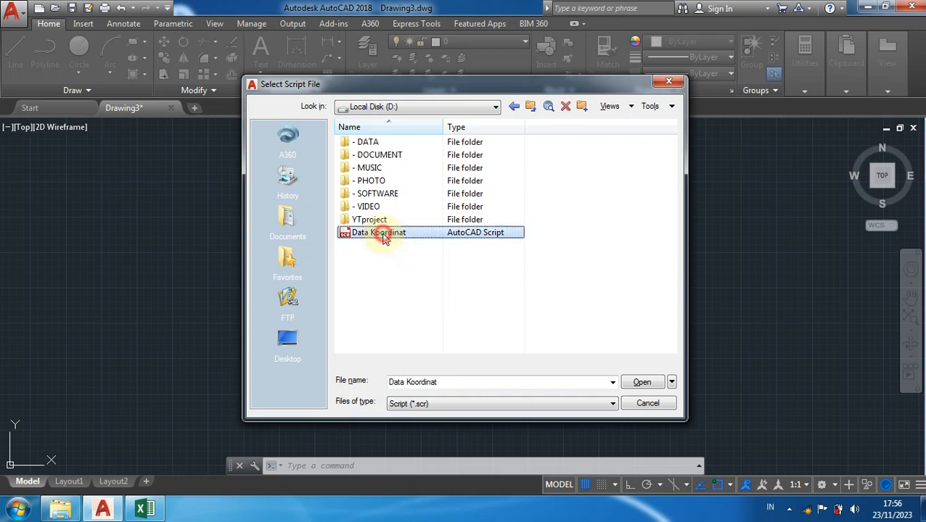
click(641, 382)
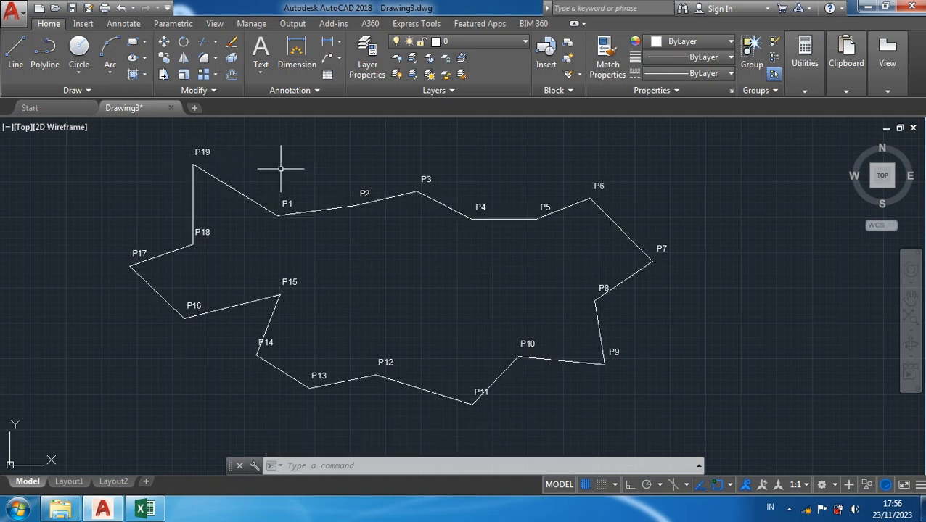
Inspect the drawn polygon outline and the P19 label by selecting each one, and clear the selection.
click(238, 186)
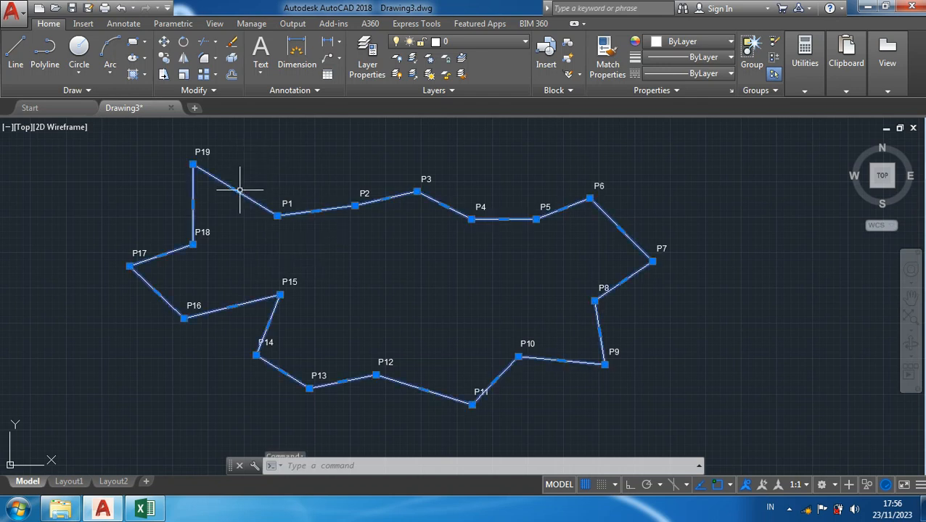
key(Escape)
click(209, 153)
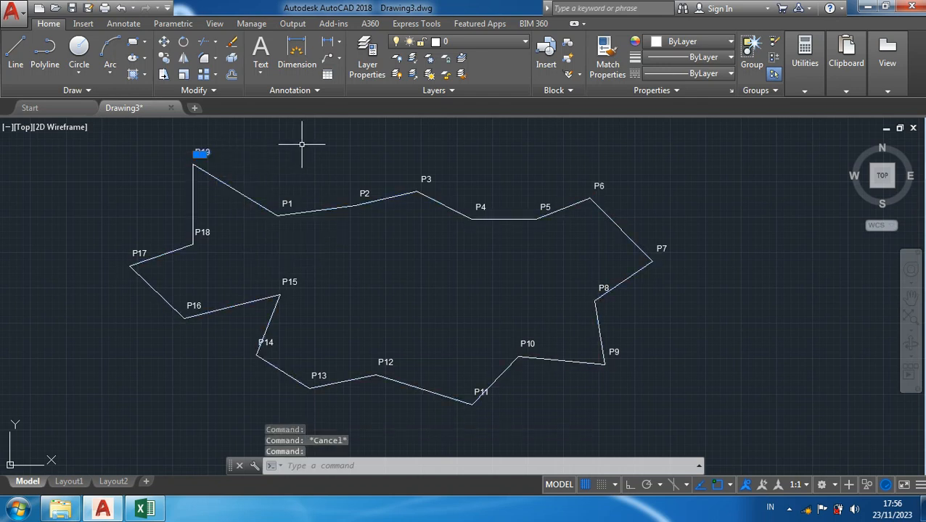
key(Escape)
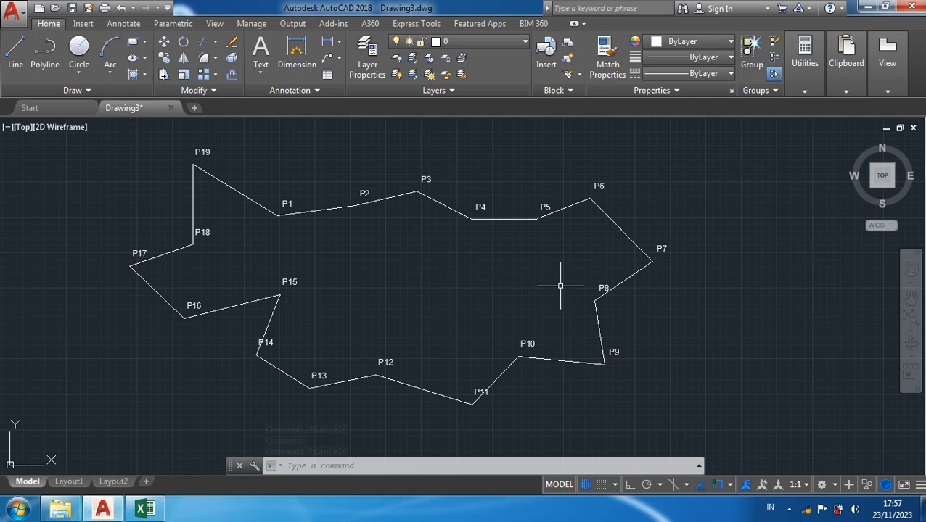
Set the point style with PTYPE to a circle crossed by an X, with a point size of 3%.
text(PTY)
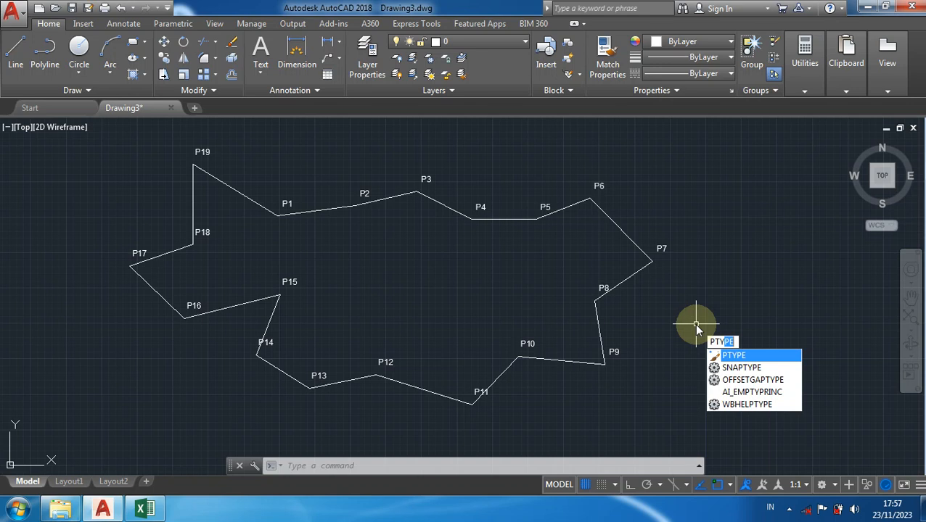
text(pw)
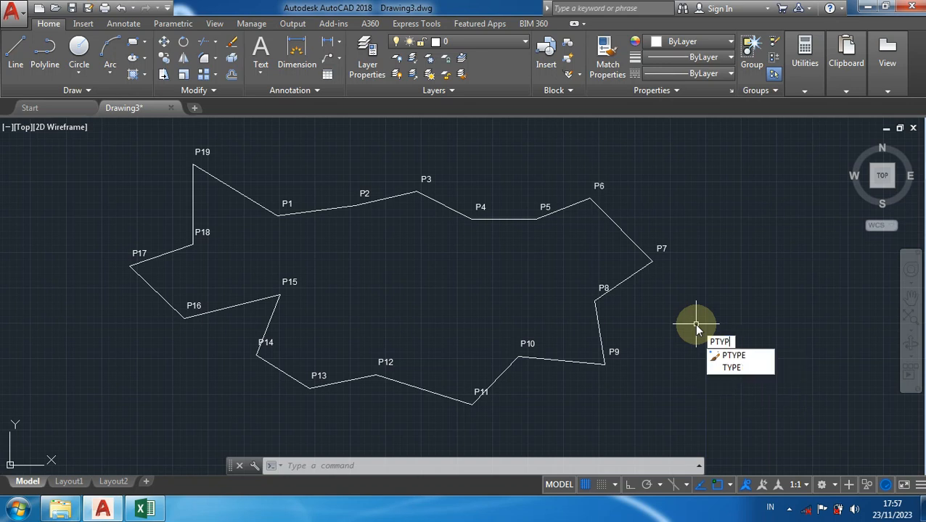
text(E)
key(Return)
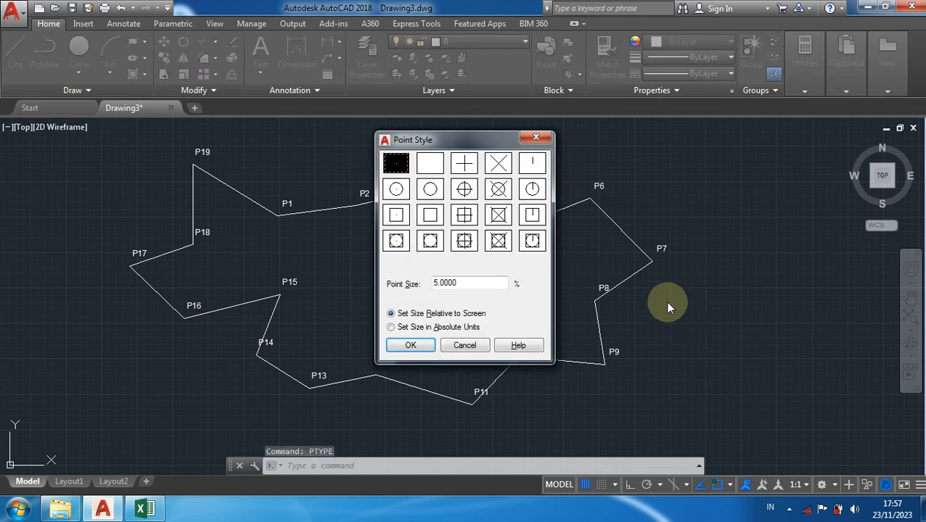
click(434, 164)
click(398, 171)
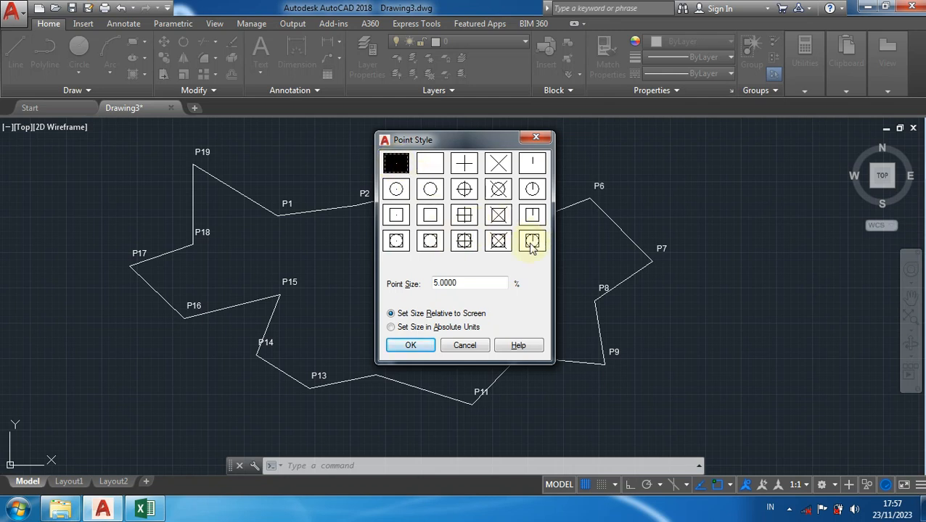
click(499, 189)
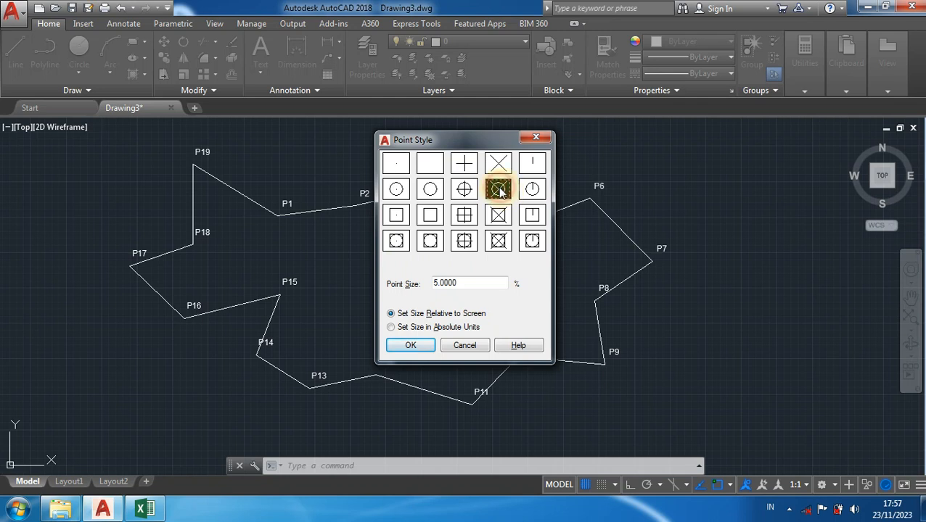
double_click(463, 282)
text(3)
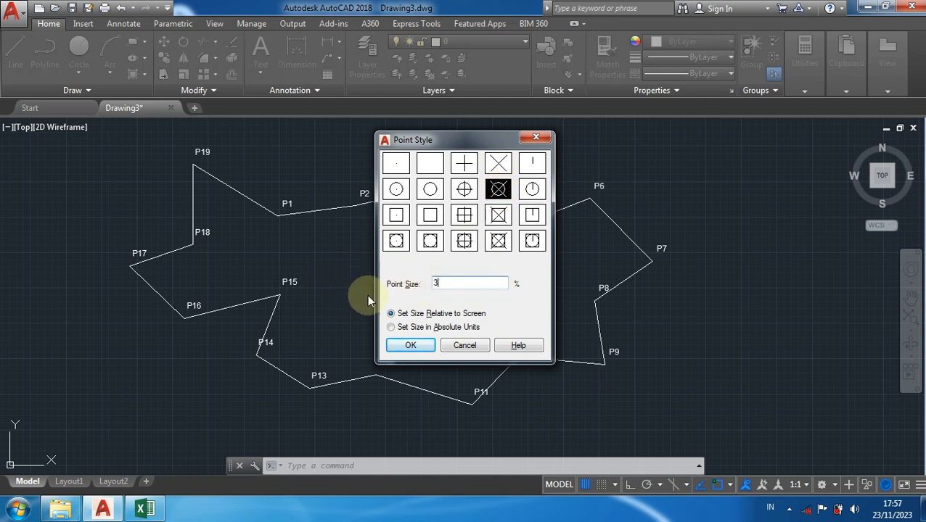
click(410, 346)
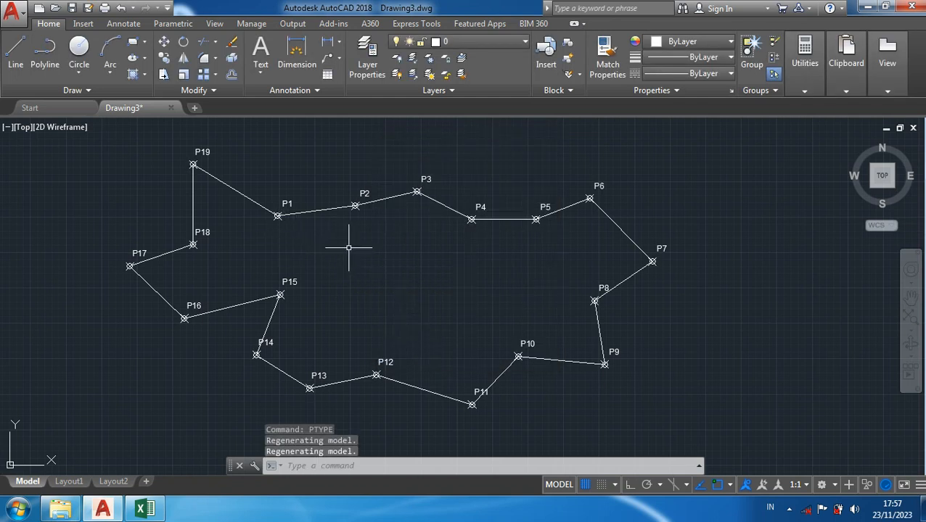
Examine the P2 point symbol up close and compare it with the TITIK KOORDINAT commands in Excel, then return to AutoCAD.
scroll(276, 216, up, 4)
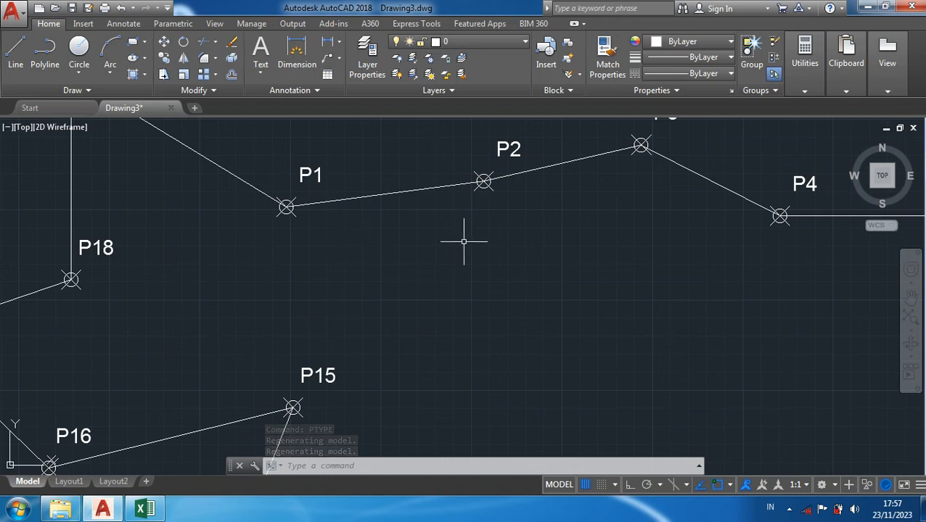
scroll(470, 246, down, 2)
scroll(478, 207, up, 4)
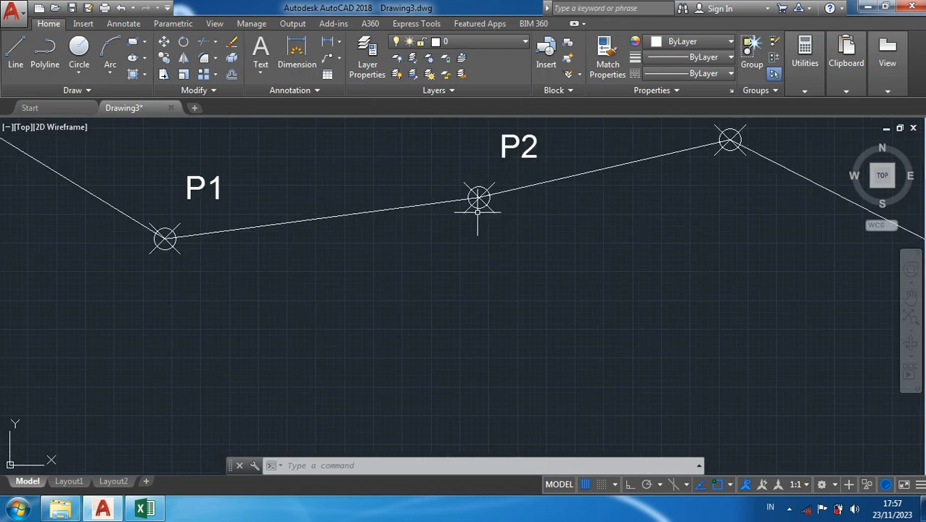
click(478, 198)
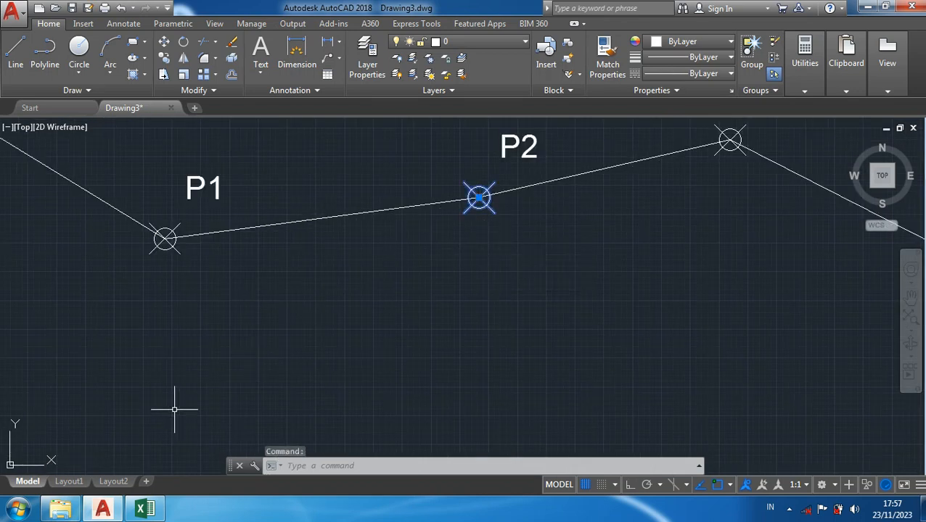
click(148, 510)
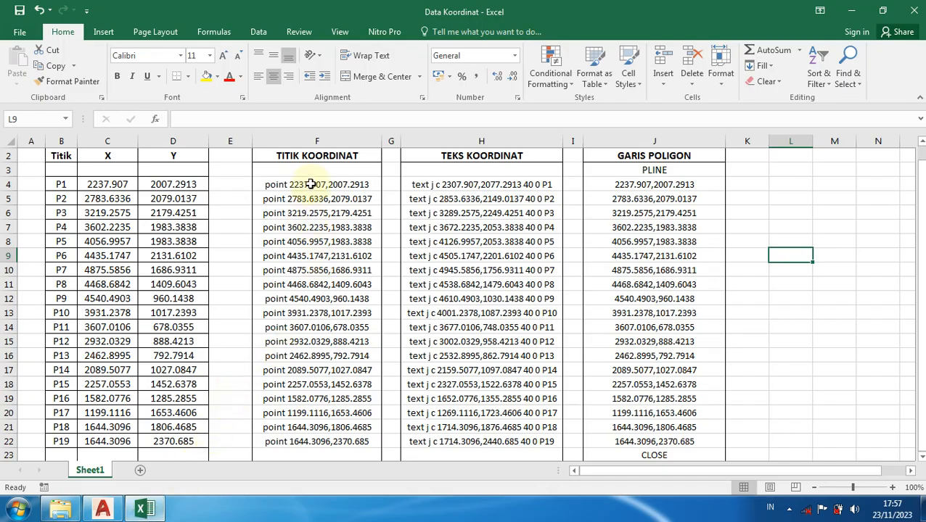
scroll(311, 184, up, 1)
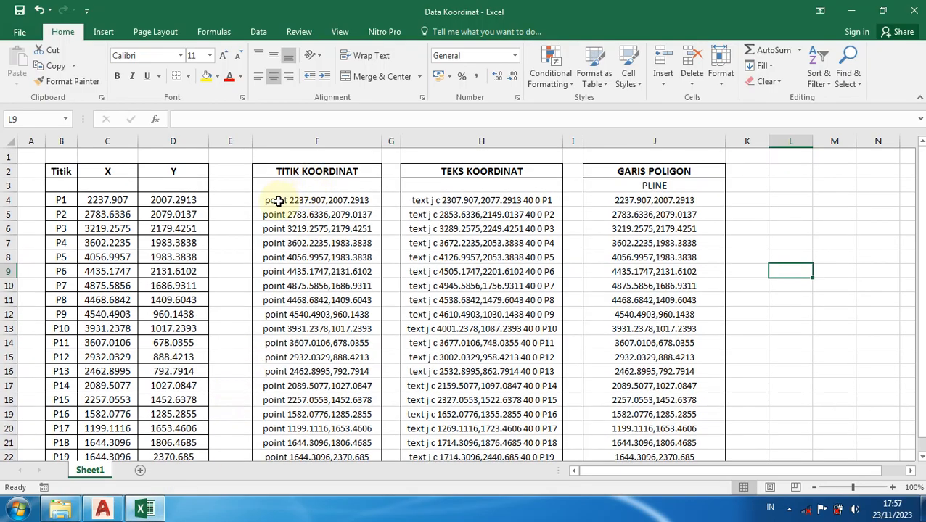
click(278, 201)
click(147, 511)
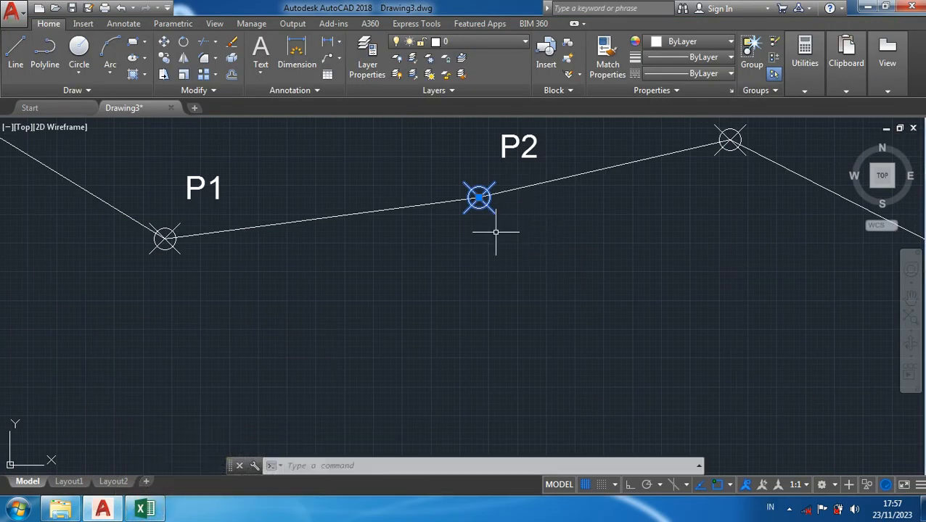
Compare the P1 label in the drawing with its TEKS KOORDINAT formula in Excel, then return to AutoCAD and clear the selection.
key(Escape)
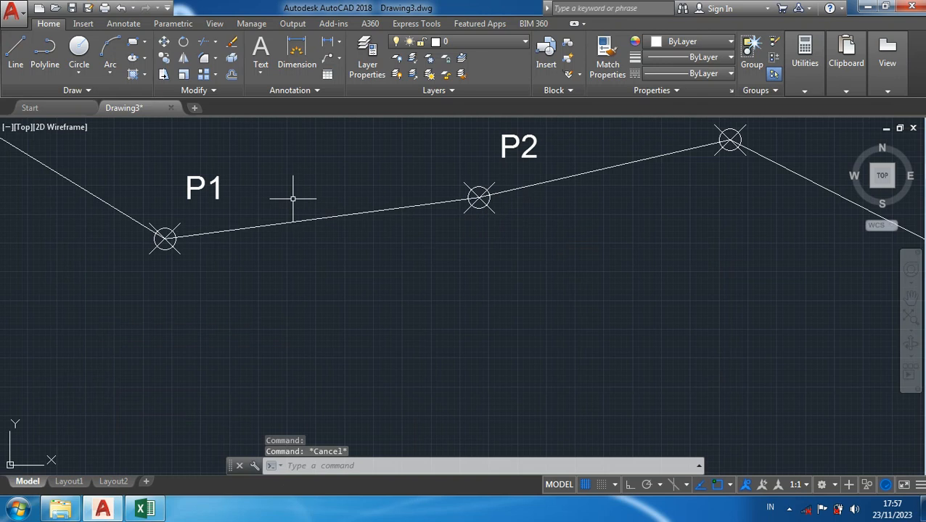
click(217, 186)
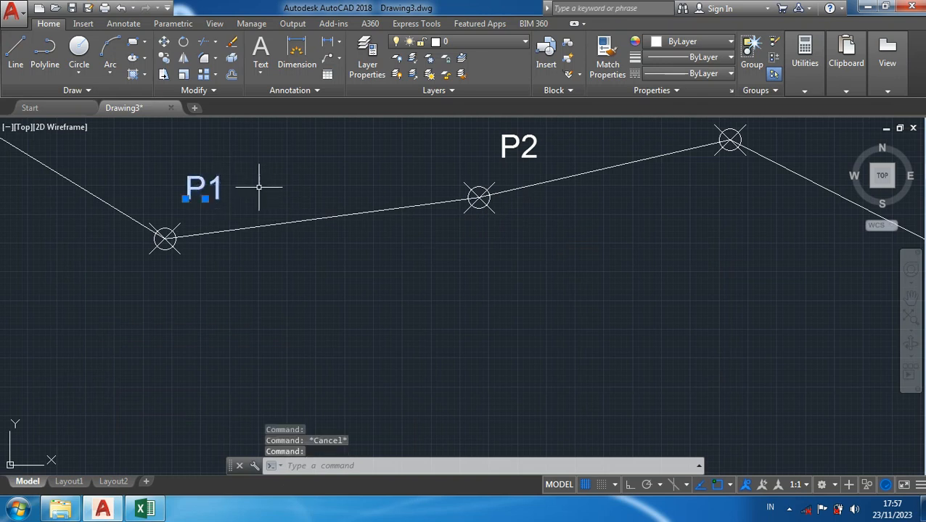
click(145, 510)
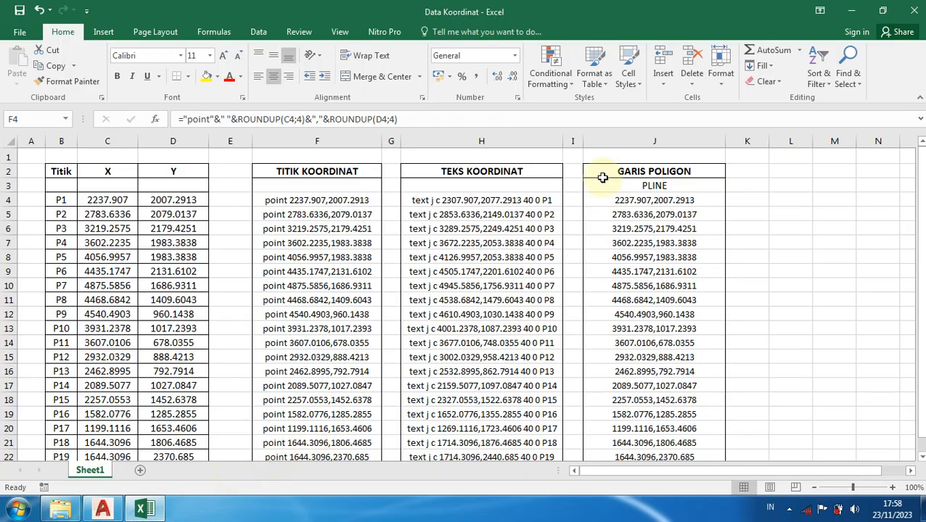
click(484, 197)
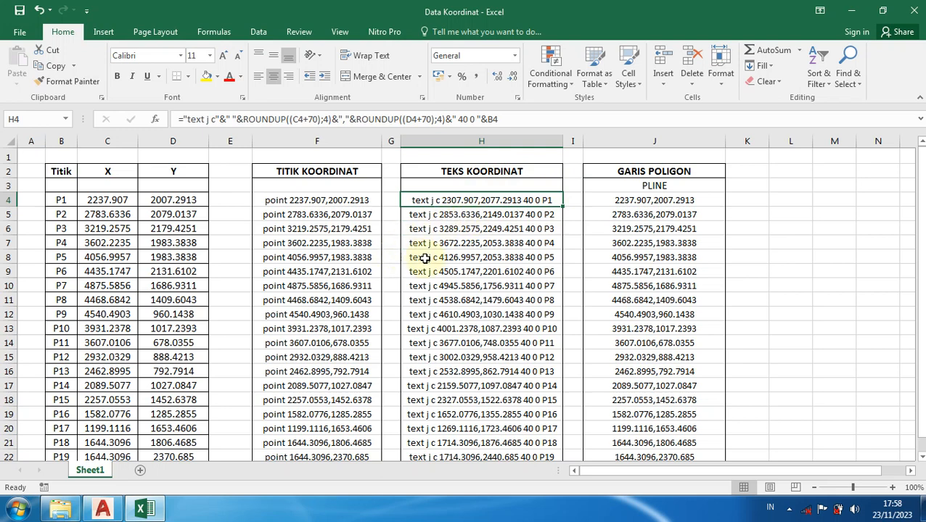
click(102, 510)
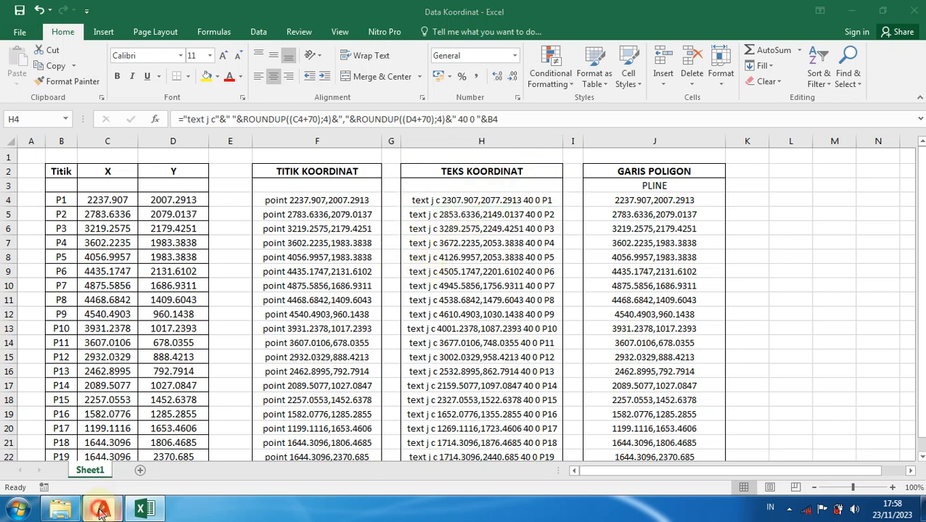
key(Escape)
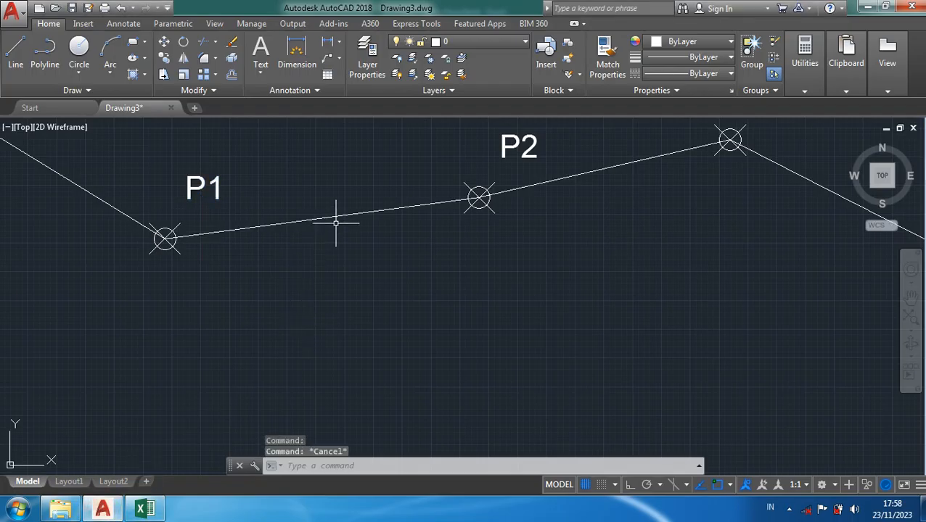
Select the polygon outline and compare it with the P1 formula in the GARIS POLIGON column in Excel.
click(336, 217)
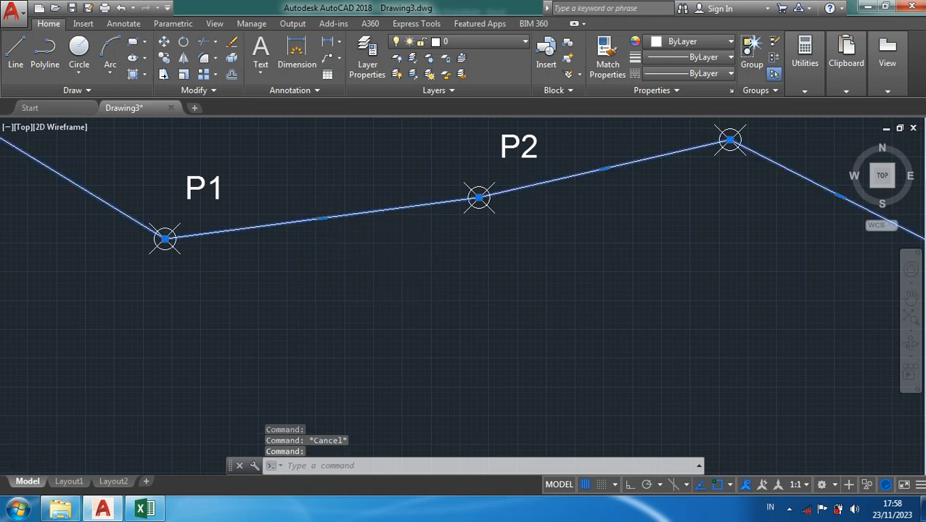
scroll(336, 215, down, 2)
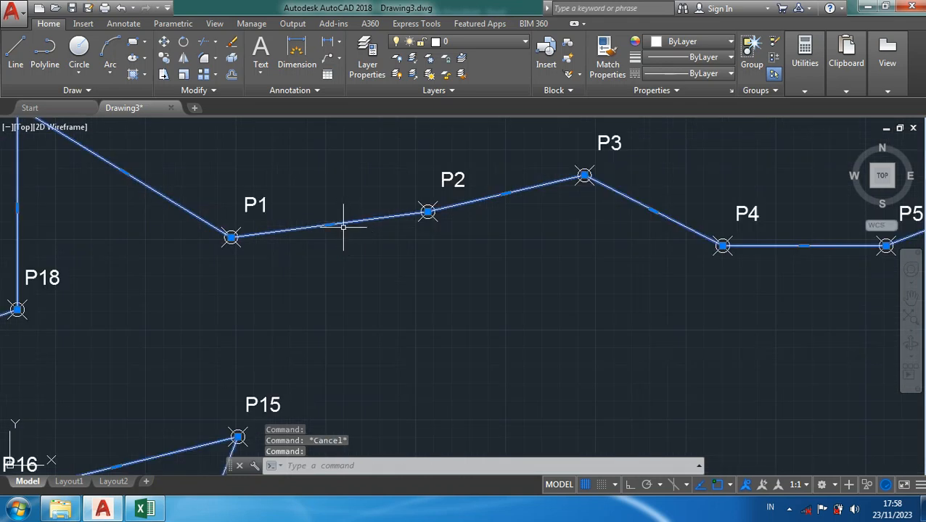
click(144, 510)
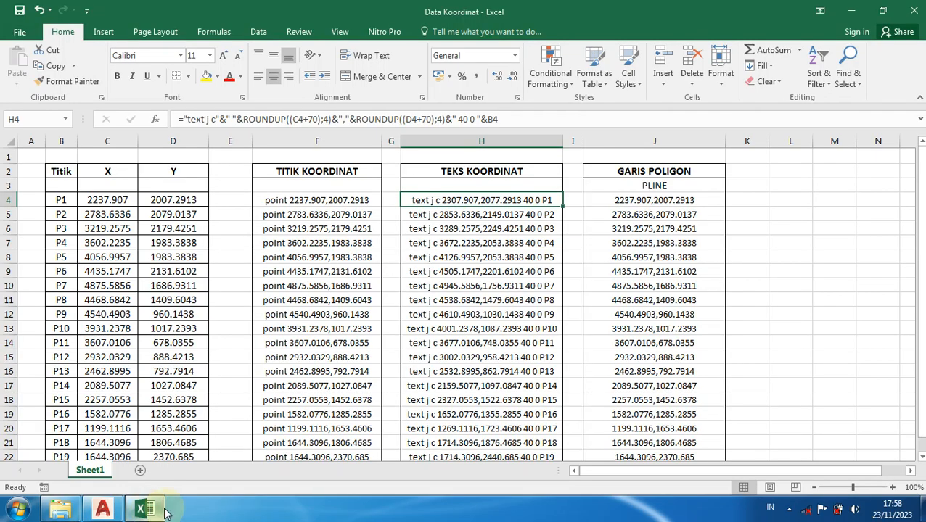
click(644, 203)
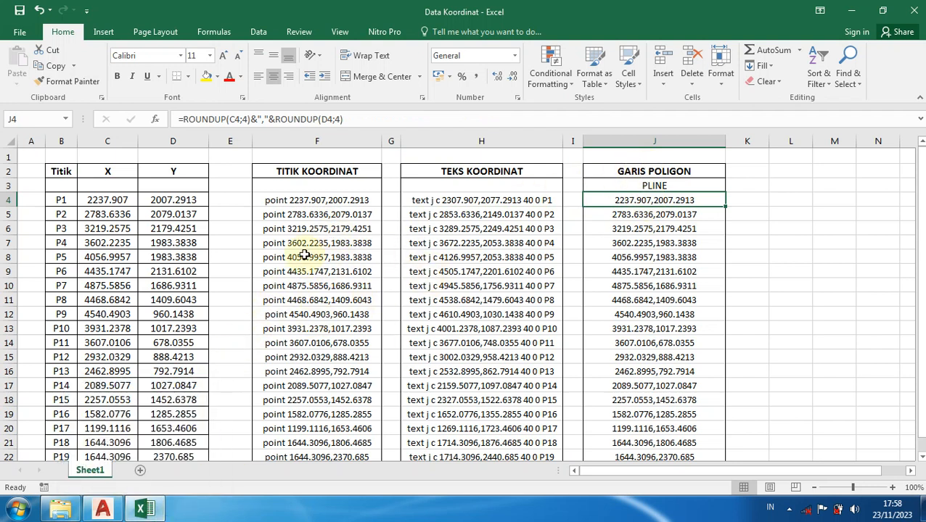
Review the P1 TEKS KOORDINAT formula in Excel against the label positions in AutoCAD, and deselect the polygon.
click(463, 200)
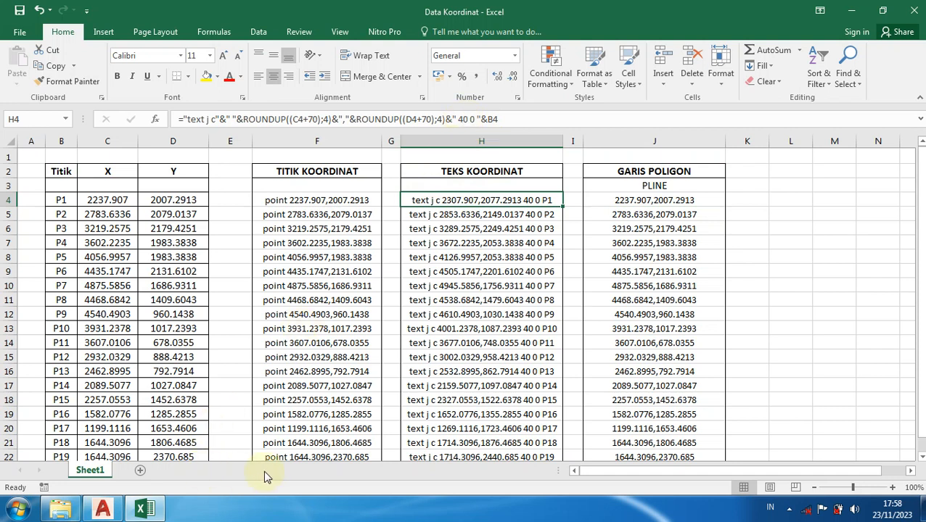
click(103, 509)
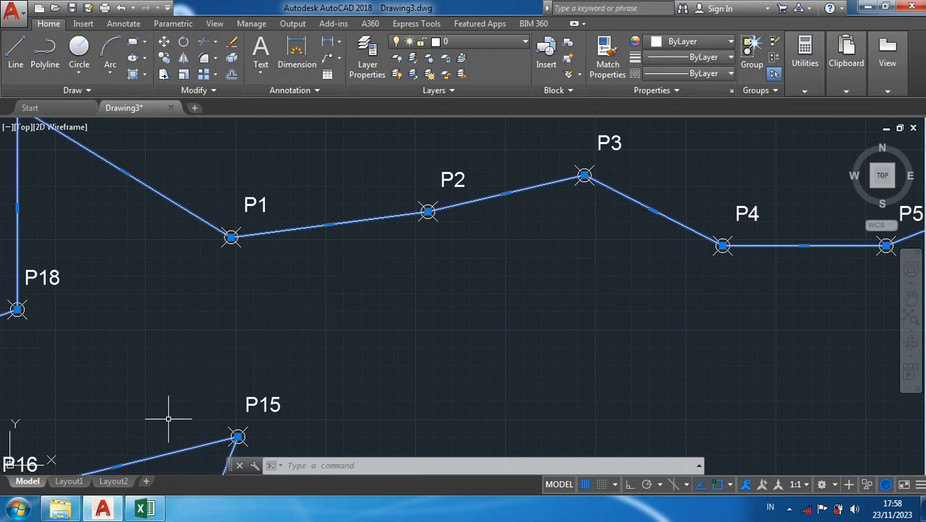
click(144, 509)
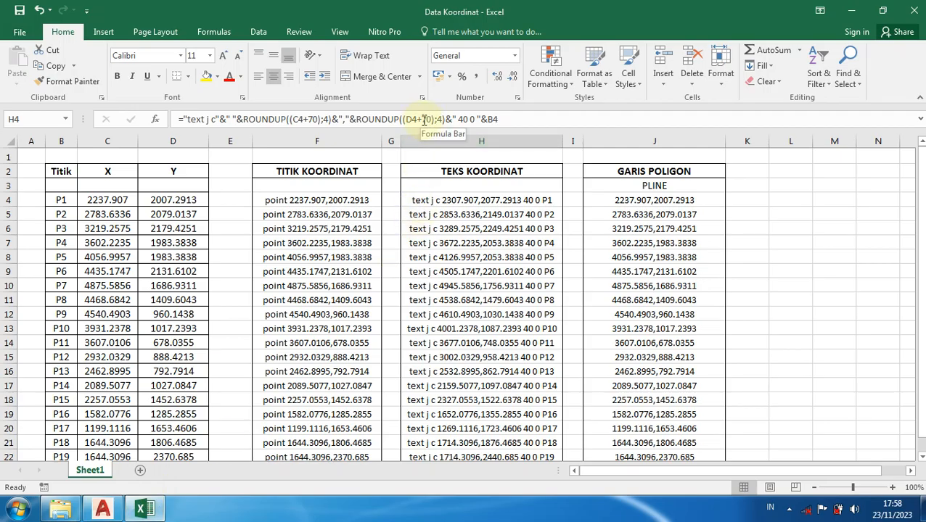
click(102, 509)
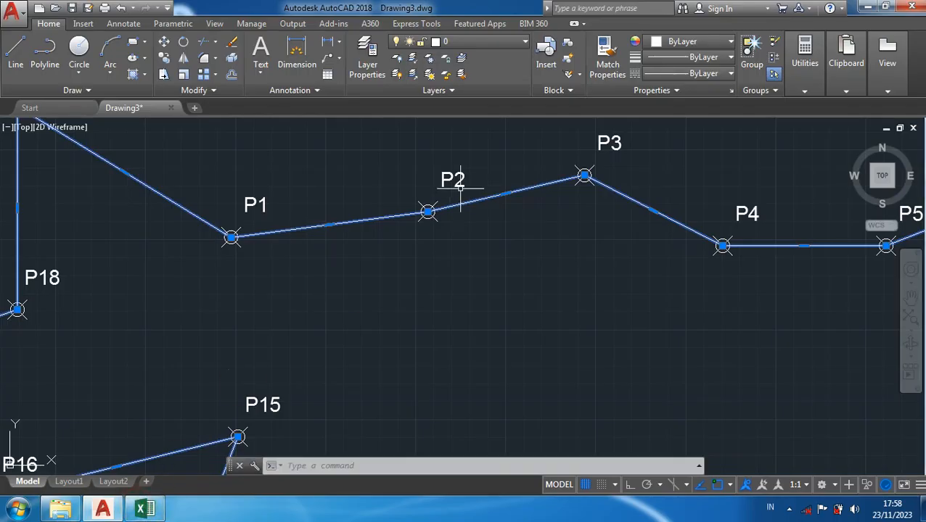
key(Escape)
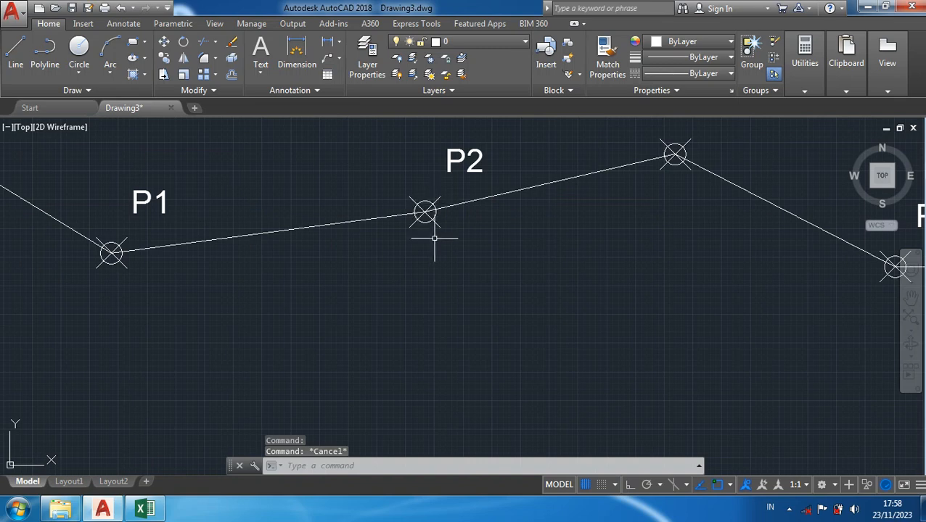
scroll(432, 239, down, 4)
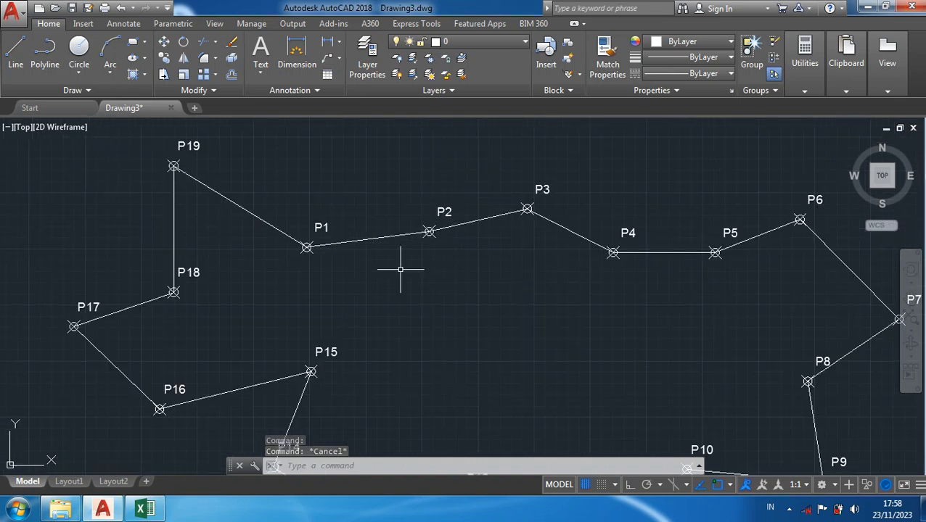
Check the P1 TITIK KOORDINAT formula in Excel against the P1 point symbol in AutoCAD, and return to Excel.
click(147, 506)
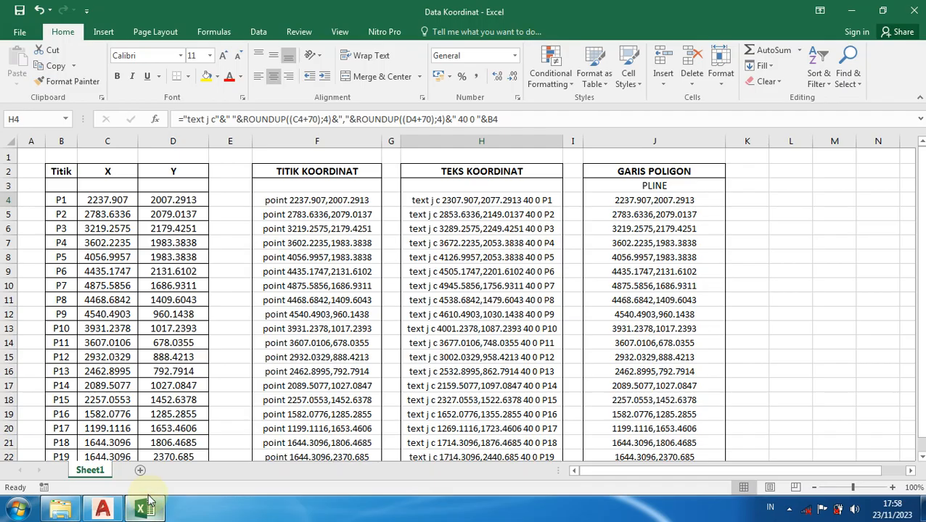
click(286, 201)
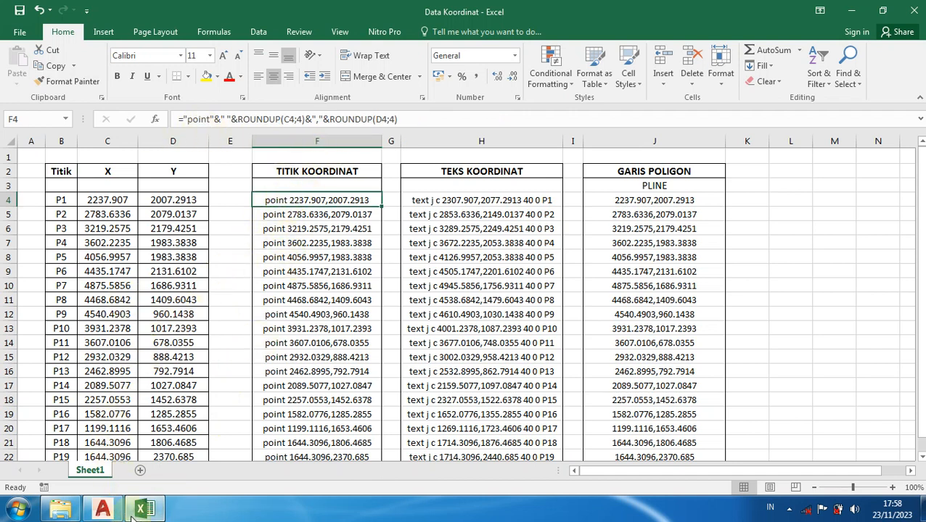
click(103, 509)
scroll(312, 250, up, 2)
scroll(315, 254, up, 3)
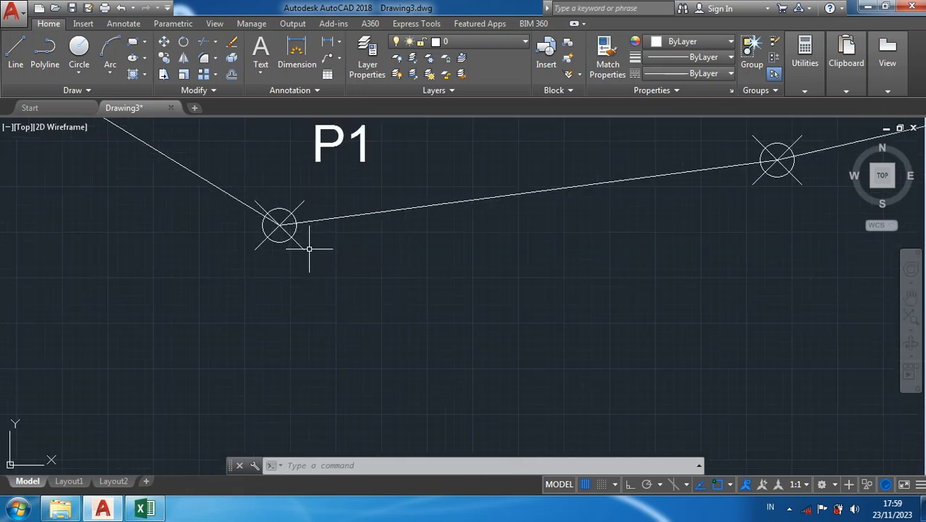
click(147, 511)
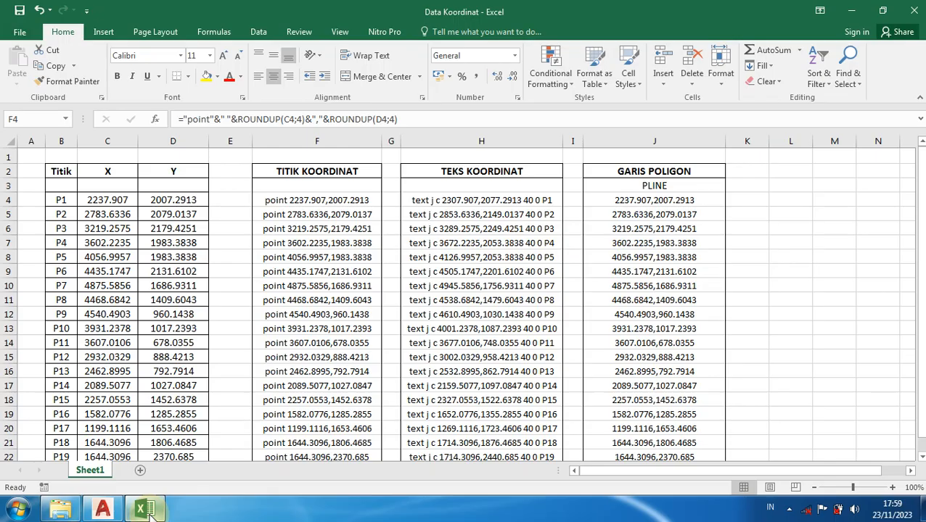
Minimize Excel, view the complete P1 to P19 polygon in AutoCAD, and minimize AutoCAD to the desktop.
click(852, 10)
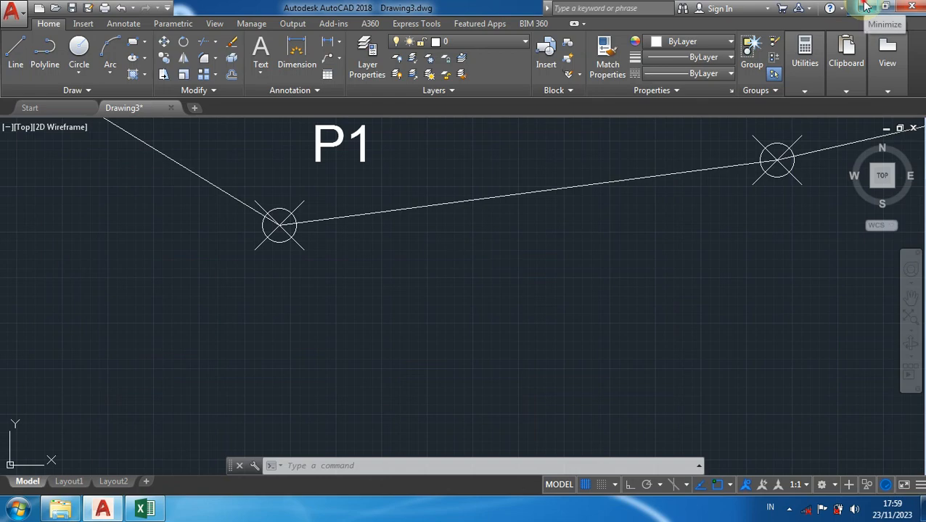
click(865, 6)
click(102, 510)
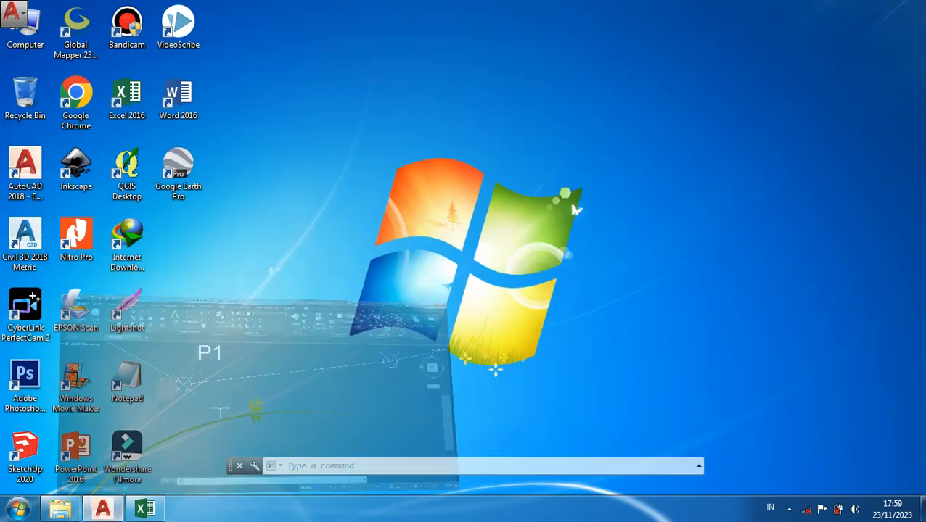
scroll(392, 258, down, 8)
scroll(396, 276, up, 2)
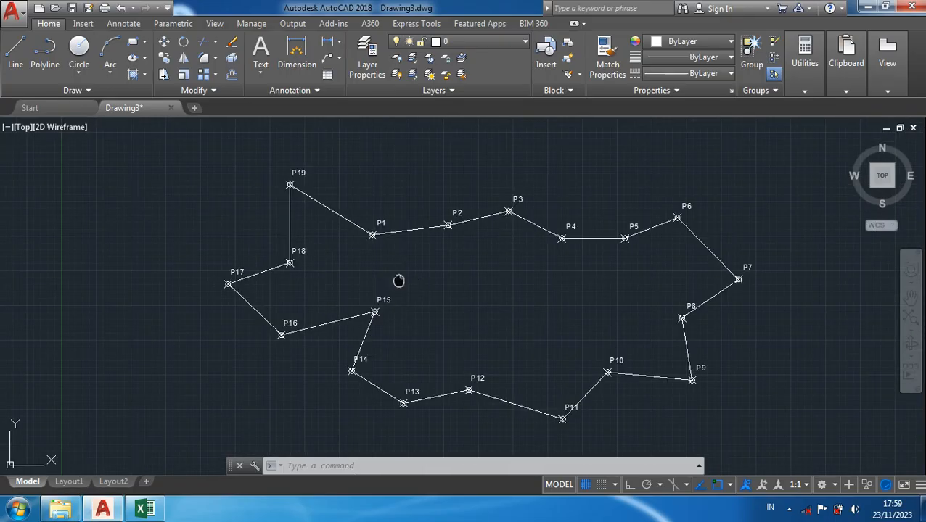
drag(399, 280, 373, 275)
click(864, 6)
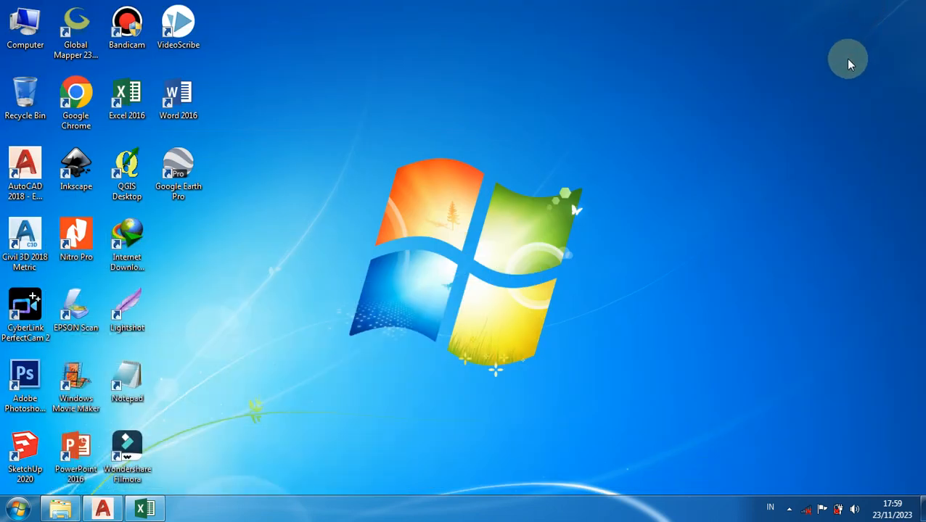